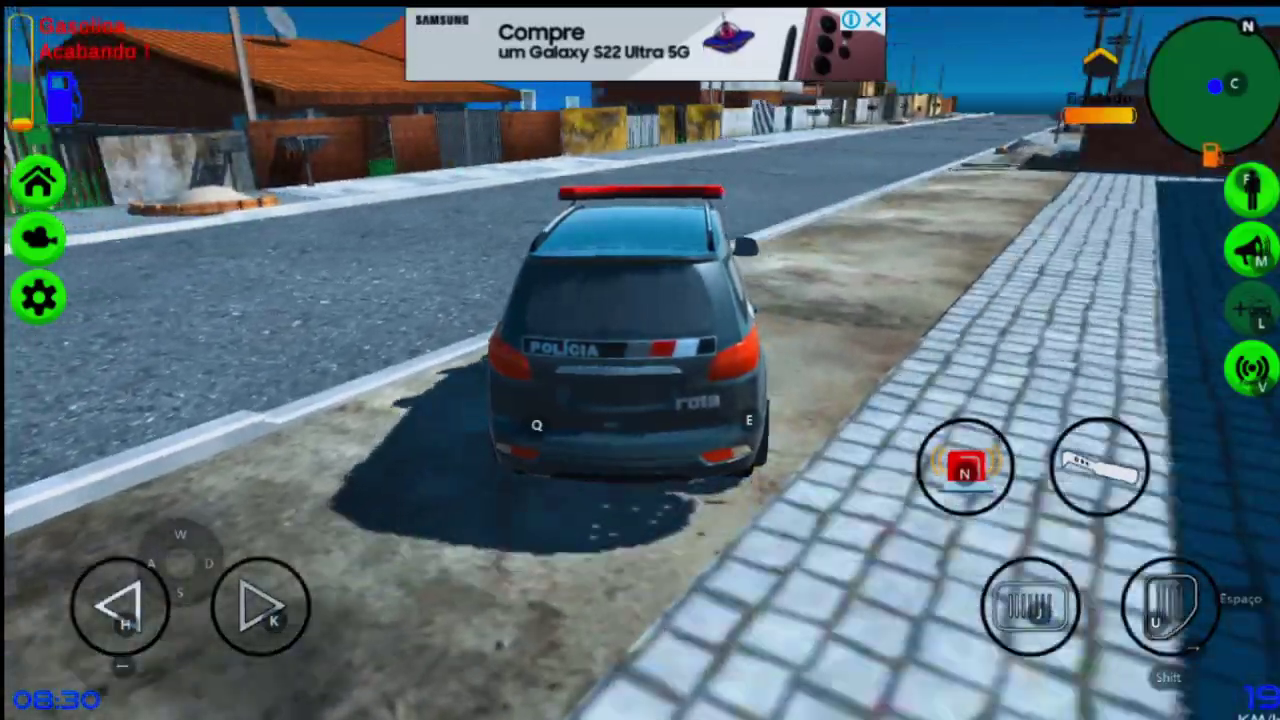
key("d")
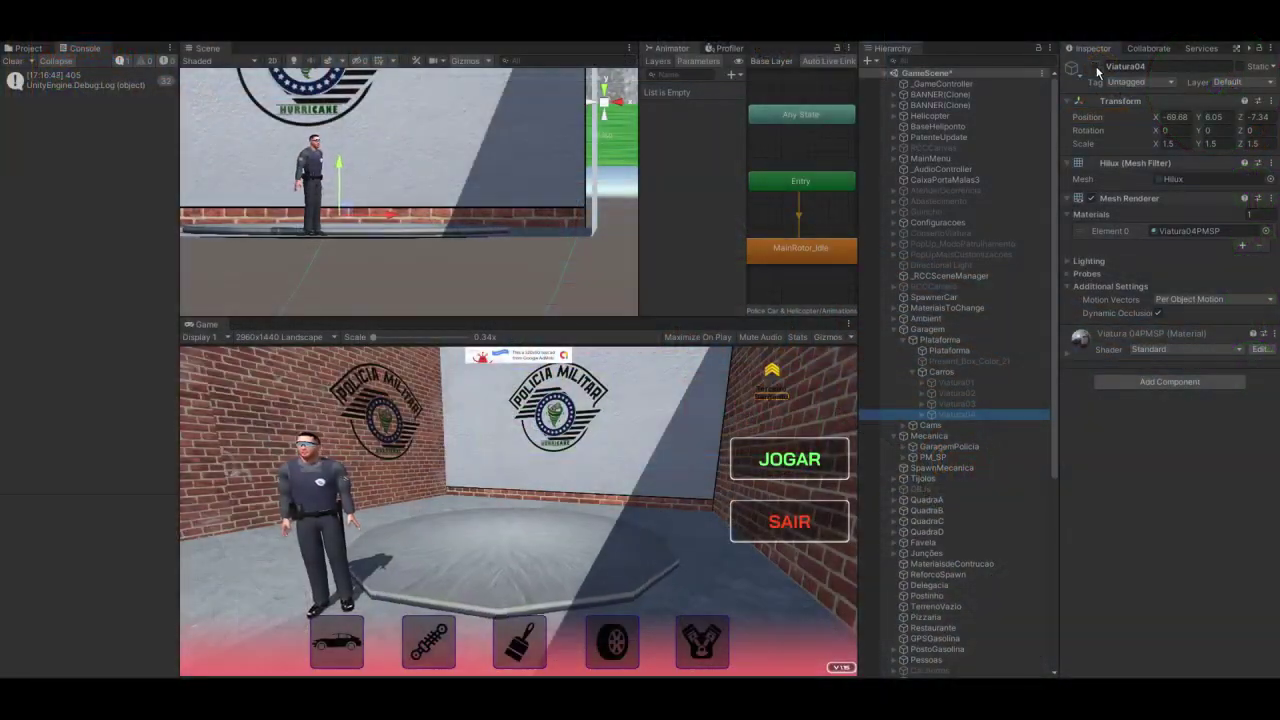
Step: Activate Viatura04 in the garage and assign the Viatura04PMRJ material to its Mesh Renderer
left_click(1097, 68)
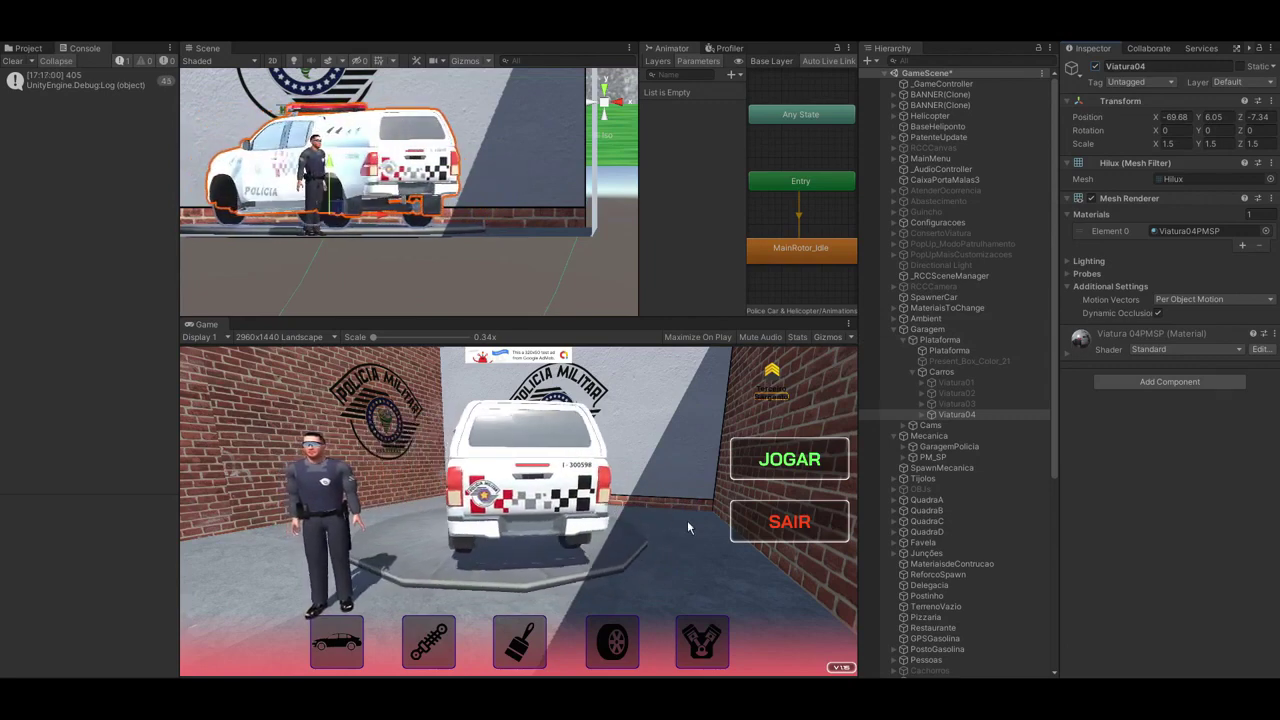
left_click(28, 48)
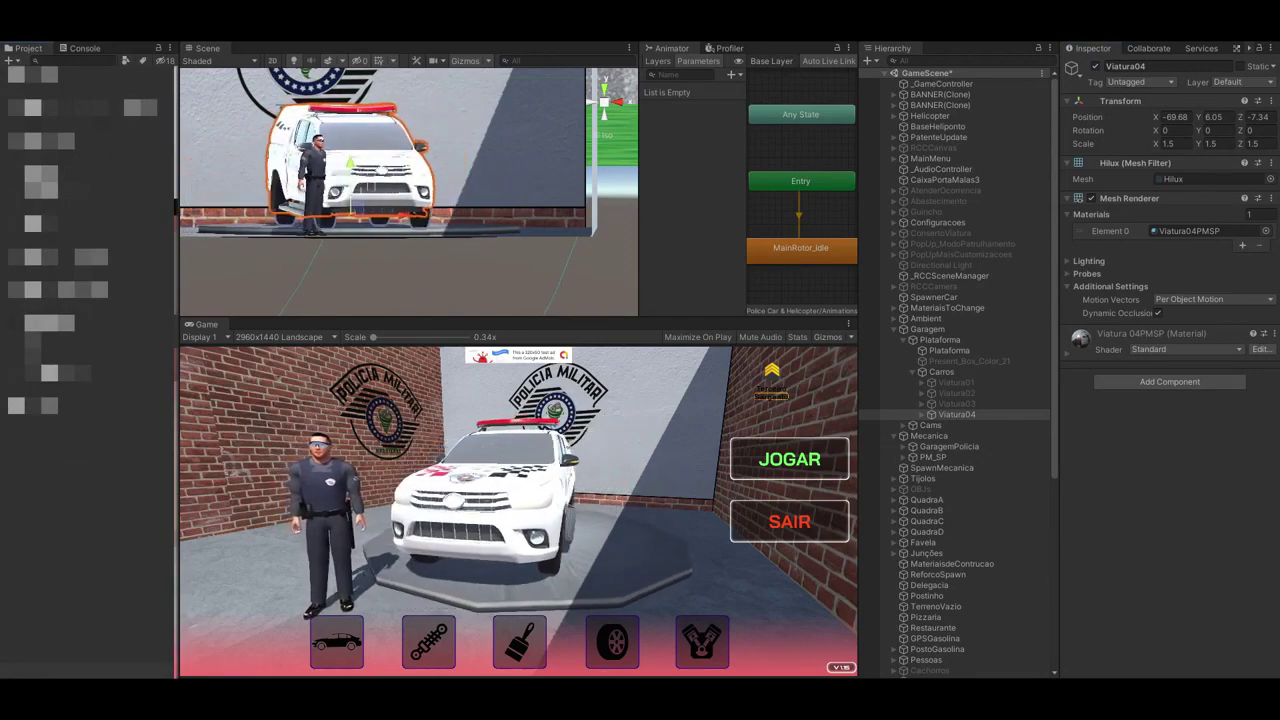
left_click(22, 243)
scroll(116, 389, "down", 3)
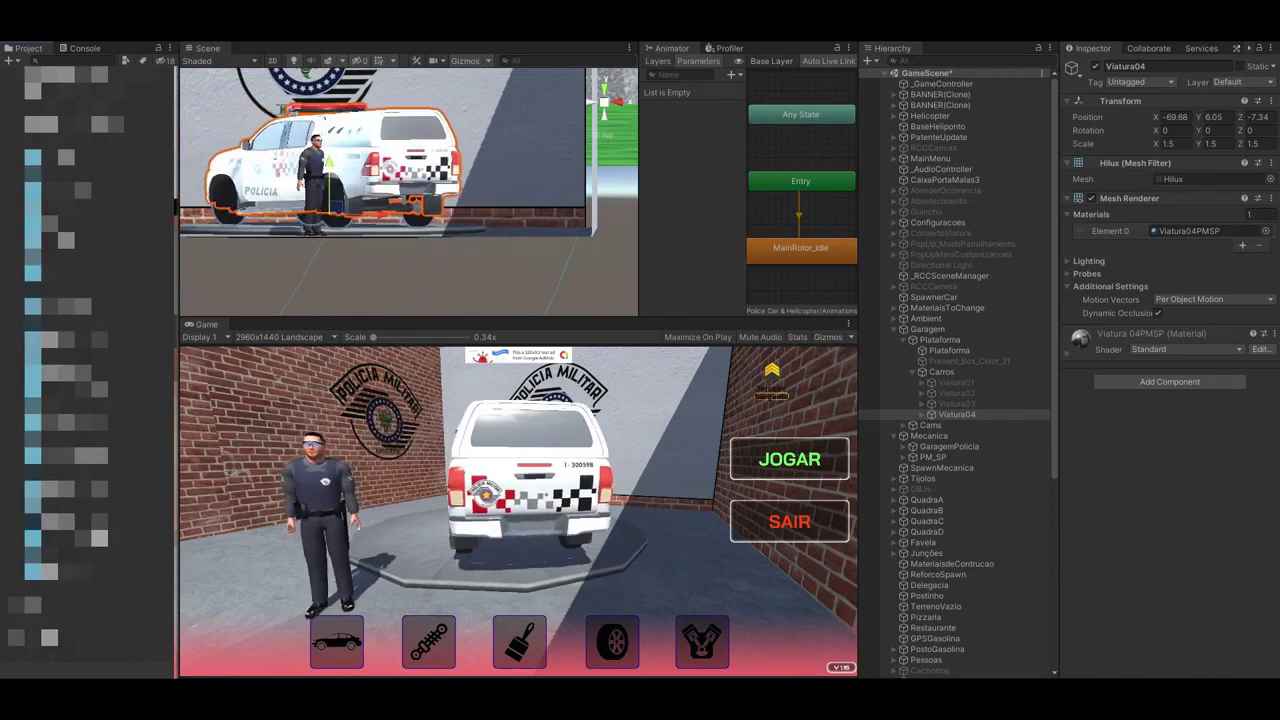
left_click_drag(98, 538, 1196, 234)
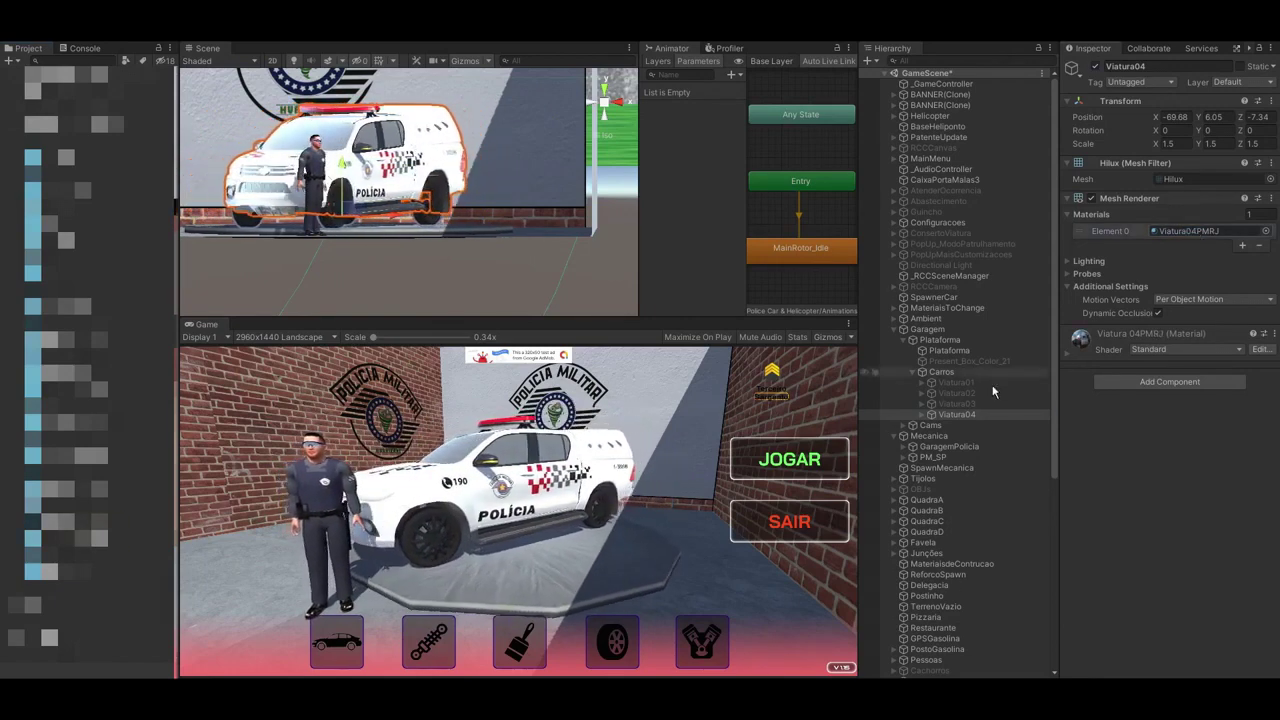
Step: Assign the Viatura04PMRJ material to Viatura04's Chassi child object, followed by the Viatura04PMMG material
left_click(920, 416)
left_click(921, 414)
left_click(960, 425)
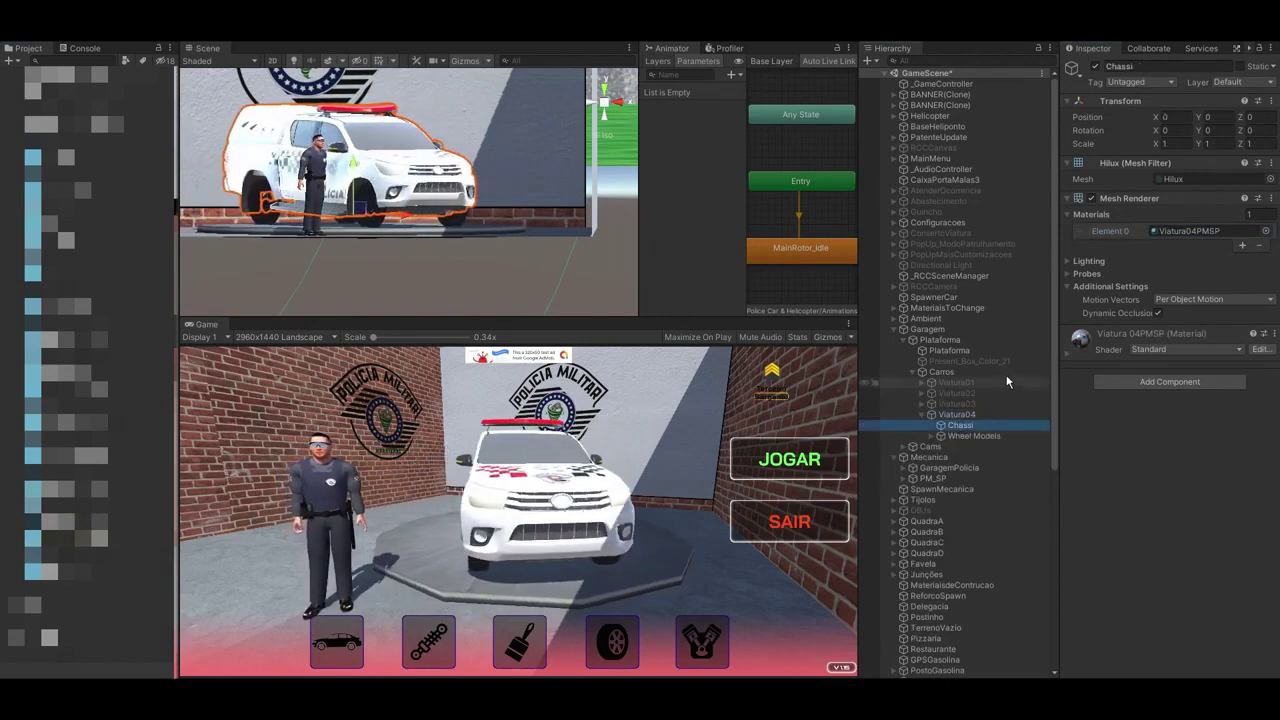
left_click(968, 415)
key("ctrl+z")
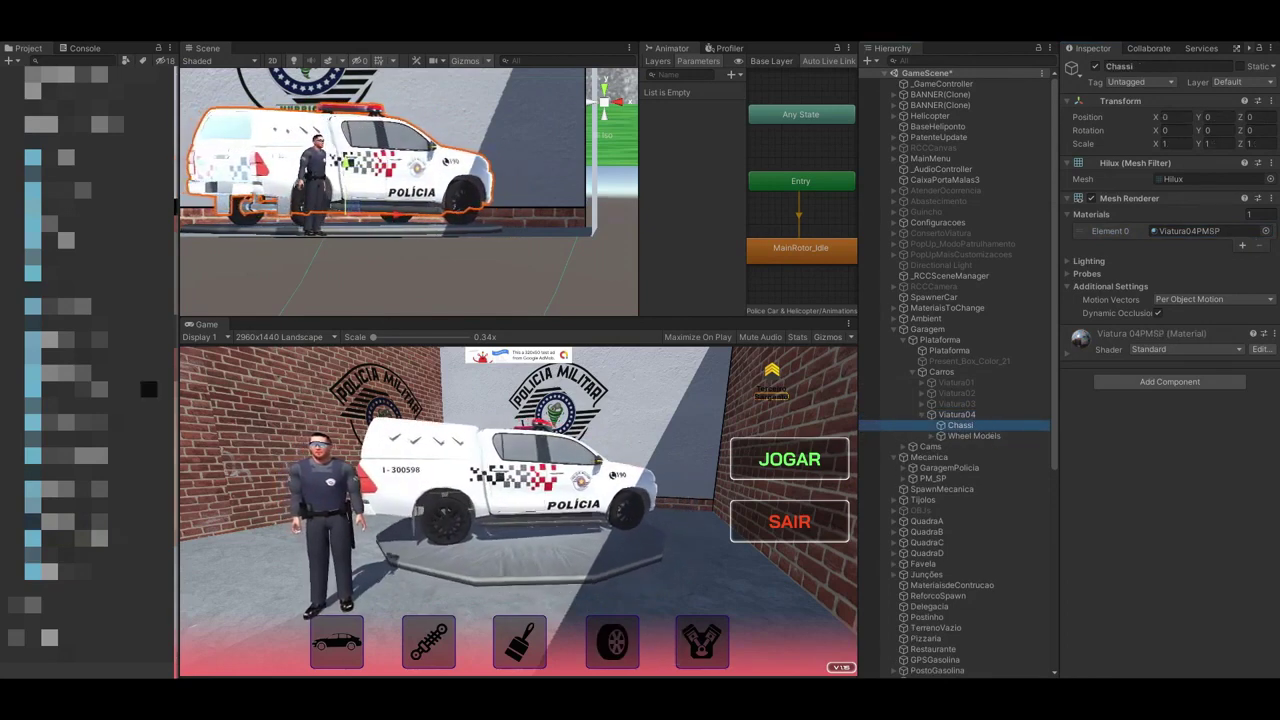
left_click_drag(99, 539, 1208, 235)
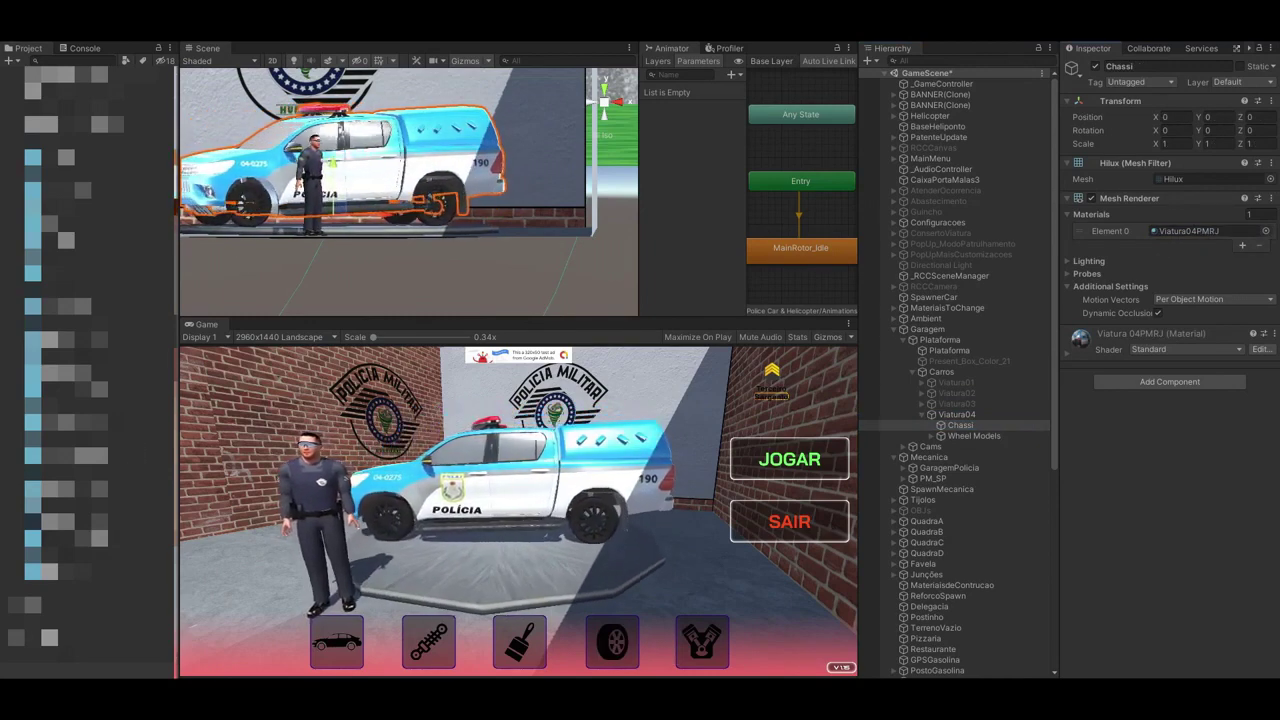
left_click_drag(65, 522, 1190, 236)
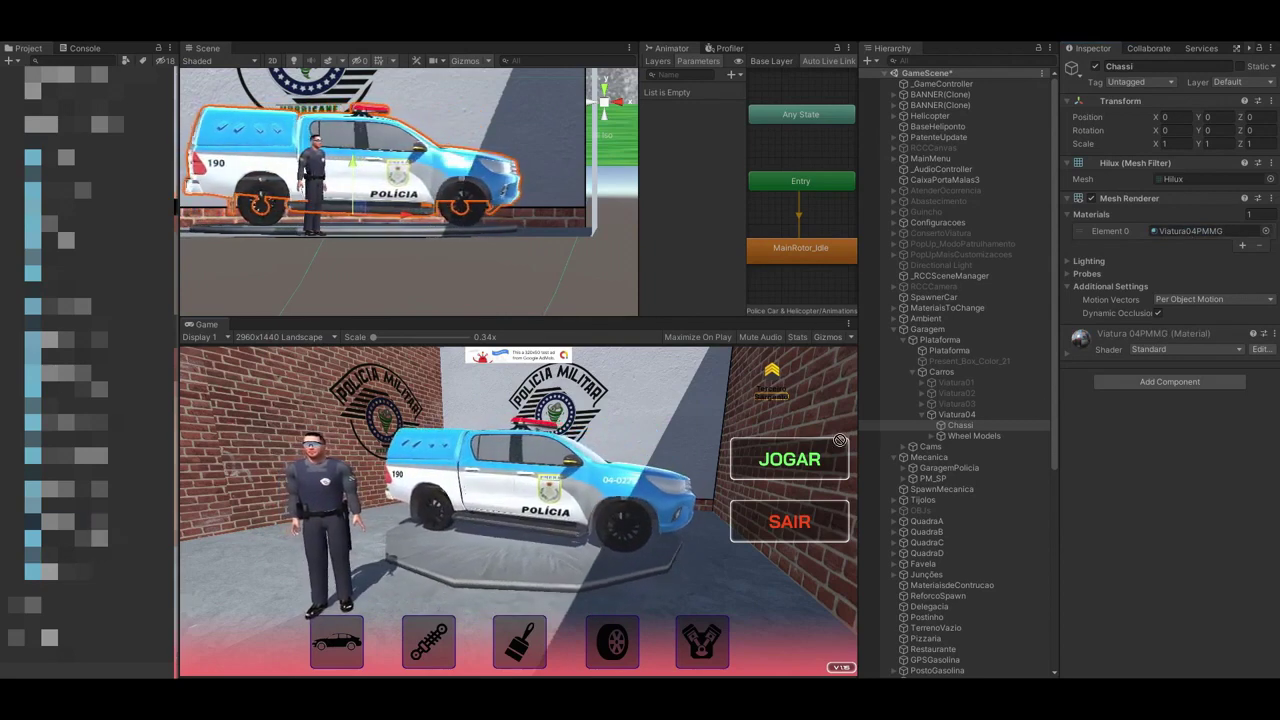
Step: Assign Viatura04PMMG to the parent object Viatura04 and remove its Mesh Renderer component
left_click(980, 414)
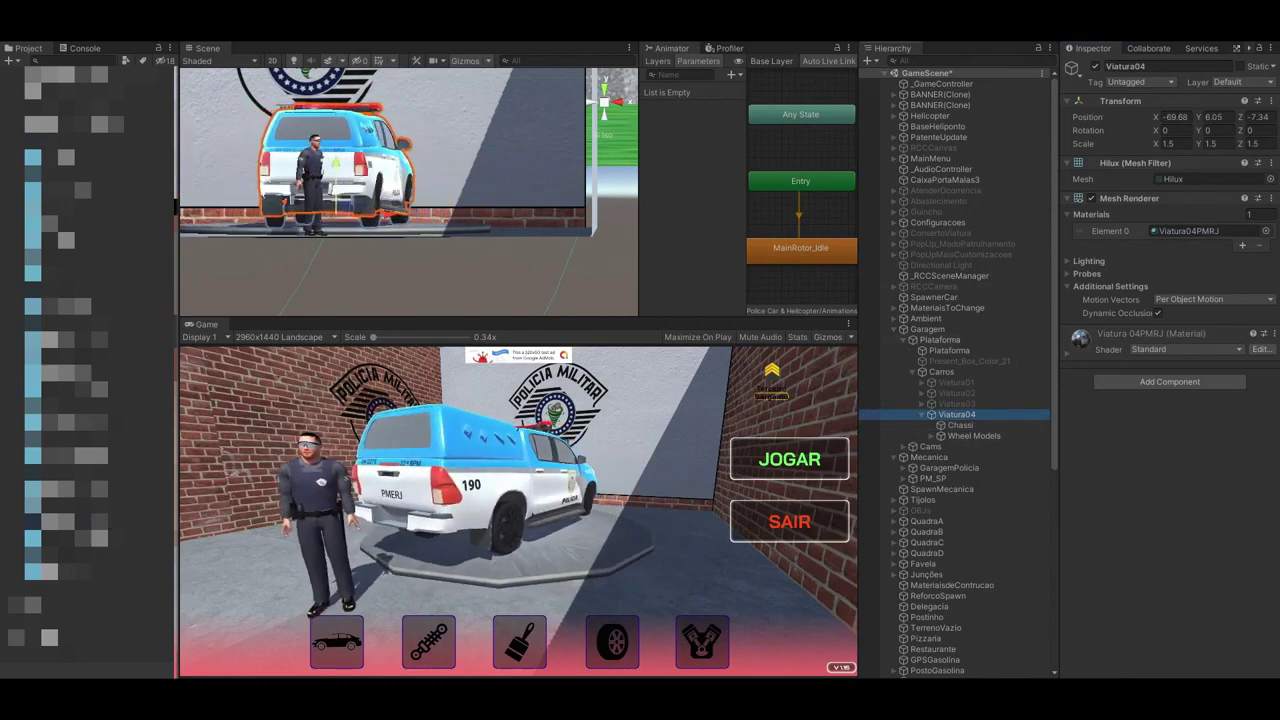
left_click_drag(611, 433, 1193, 240)
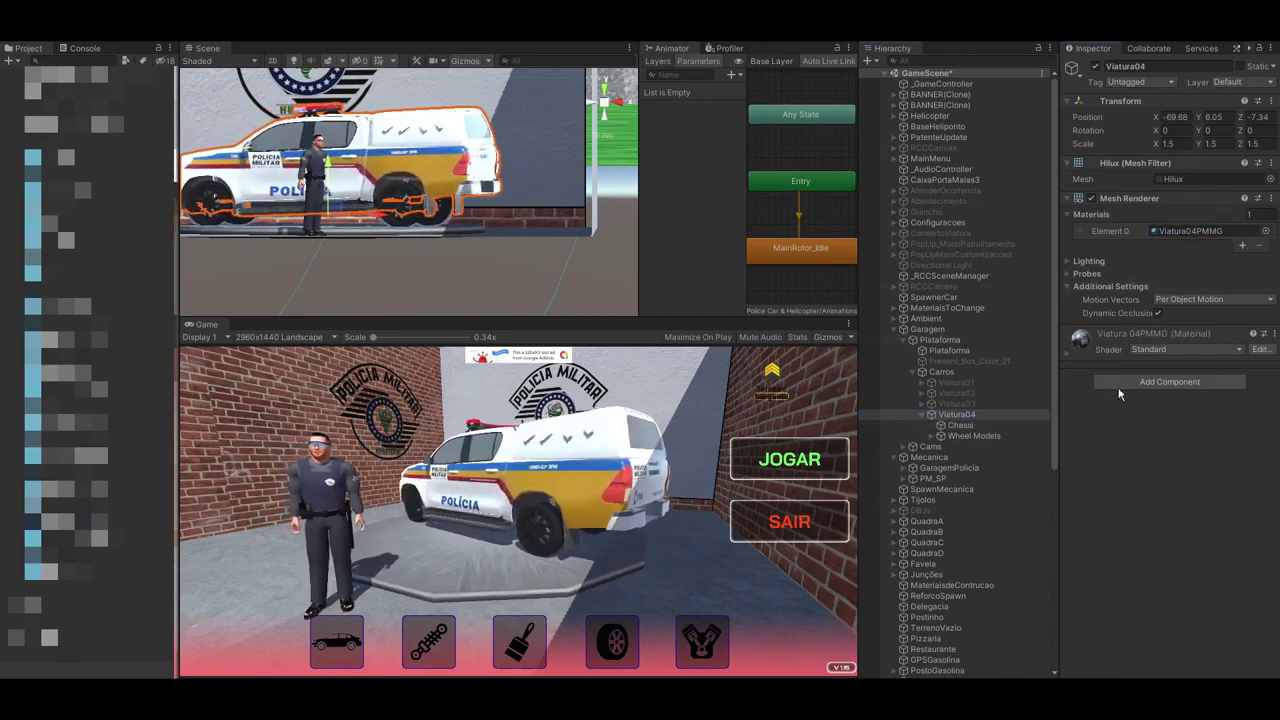
left_click(1271, 199)
left_click(1195, 261)
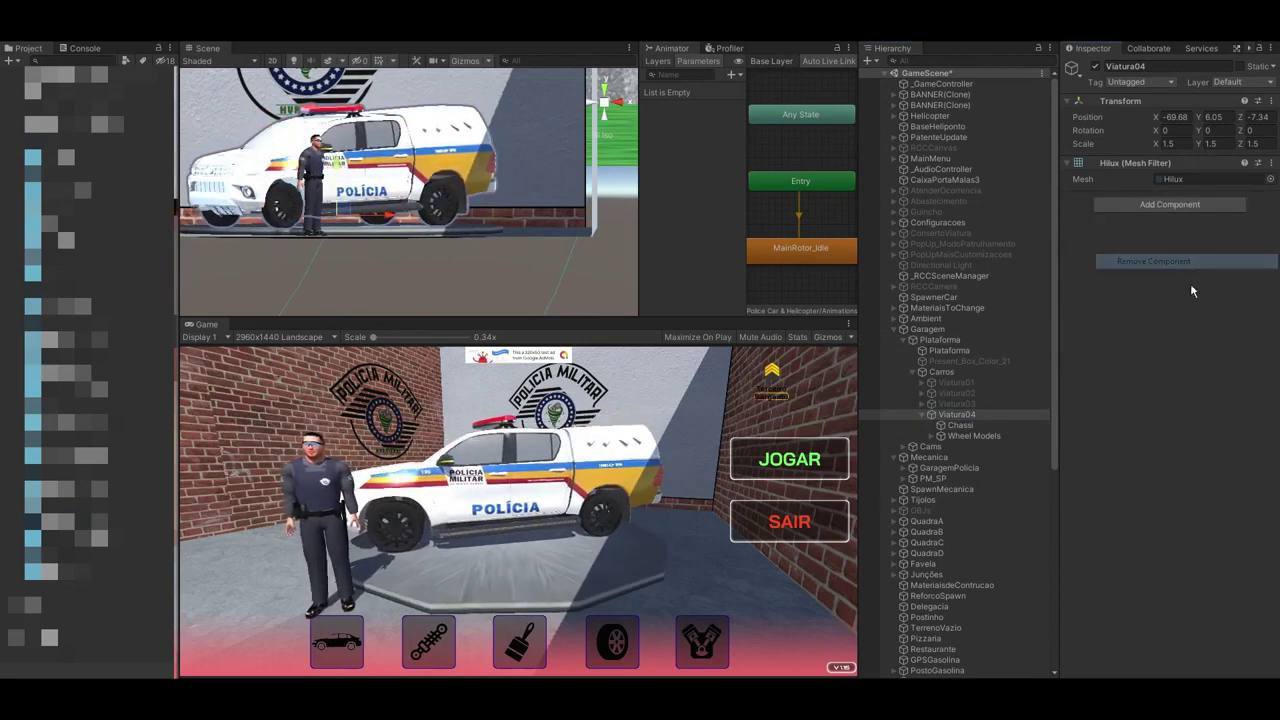
Step: Apply the Viatura04PMROTA material to Chassi, followed by the Viatura04PMBOPE material
left_click(973, 427)
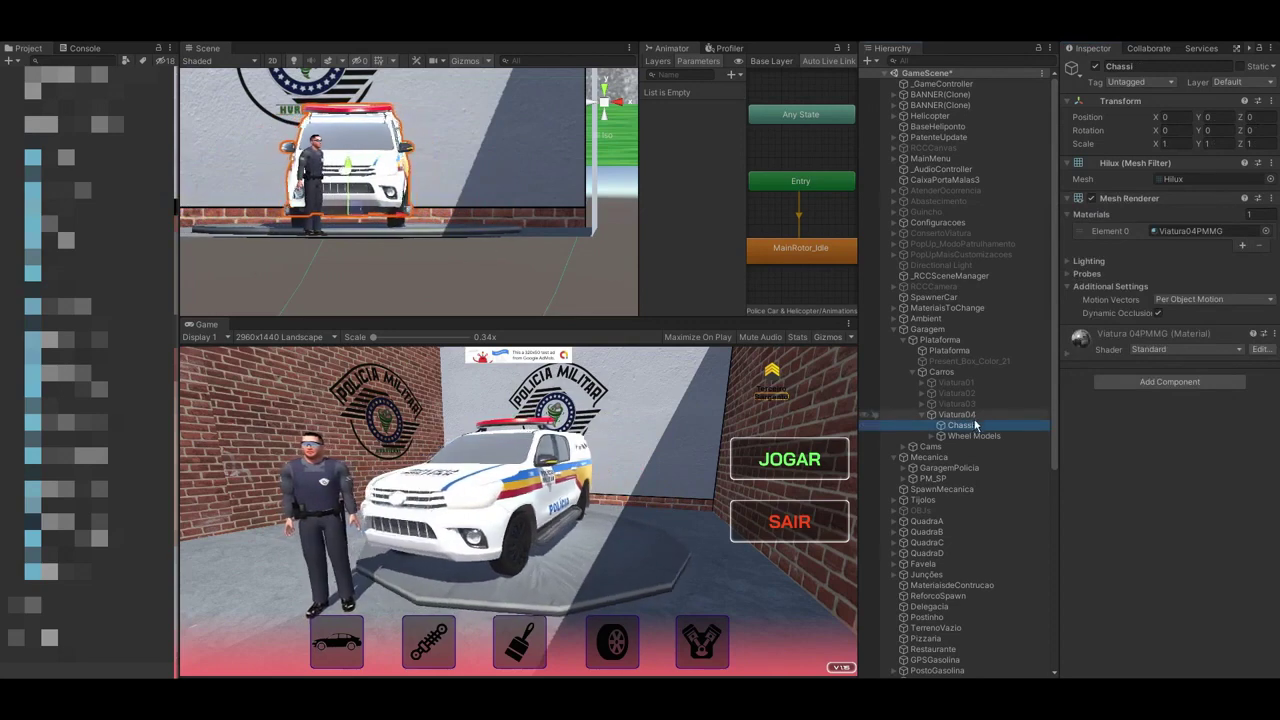
left_click_drag(97, 528, 1222, 229)
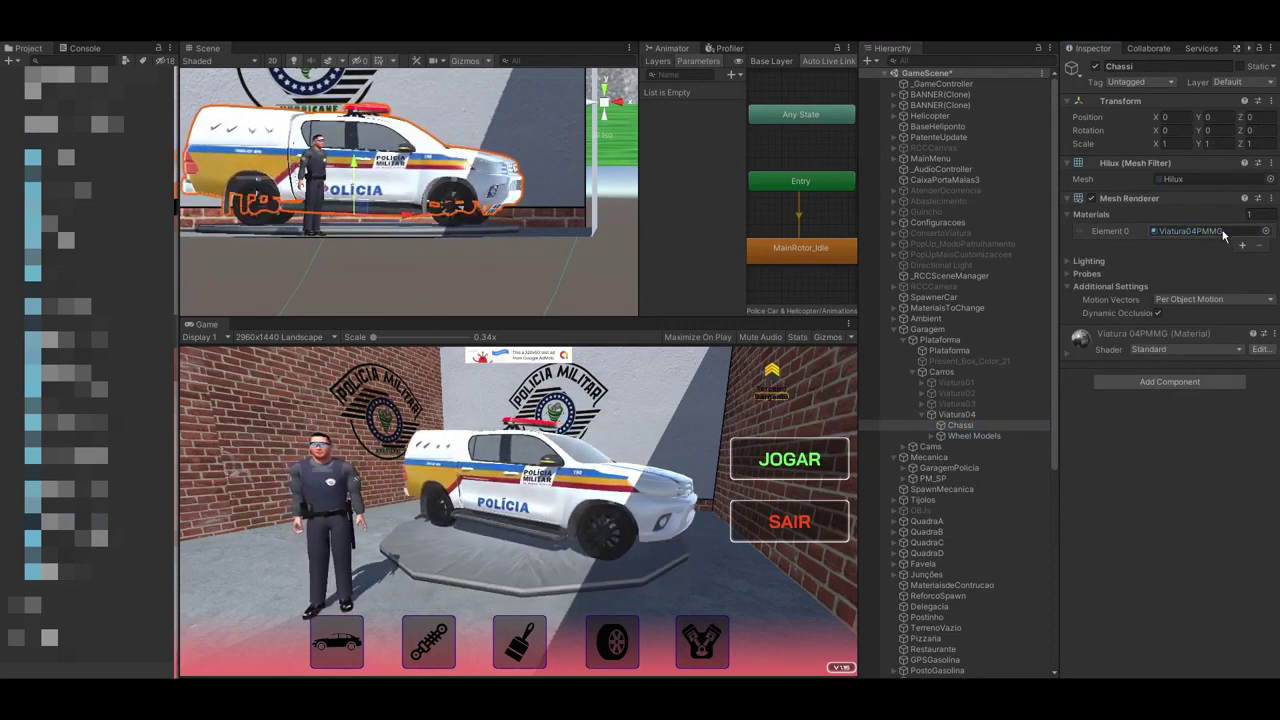
left_click_drag(60, 540, 1199, 229)
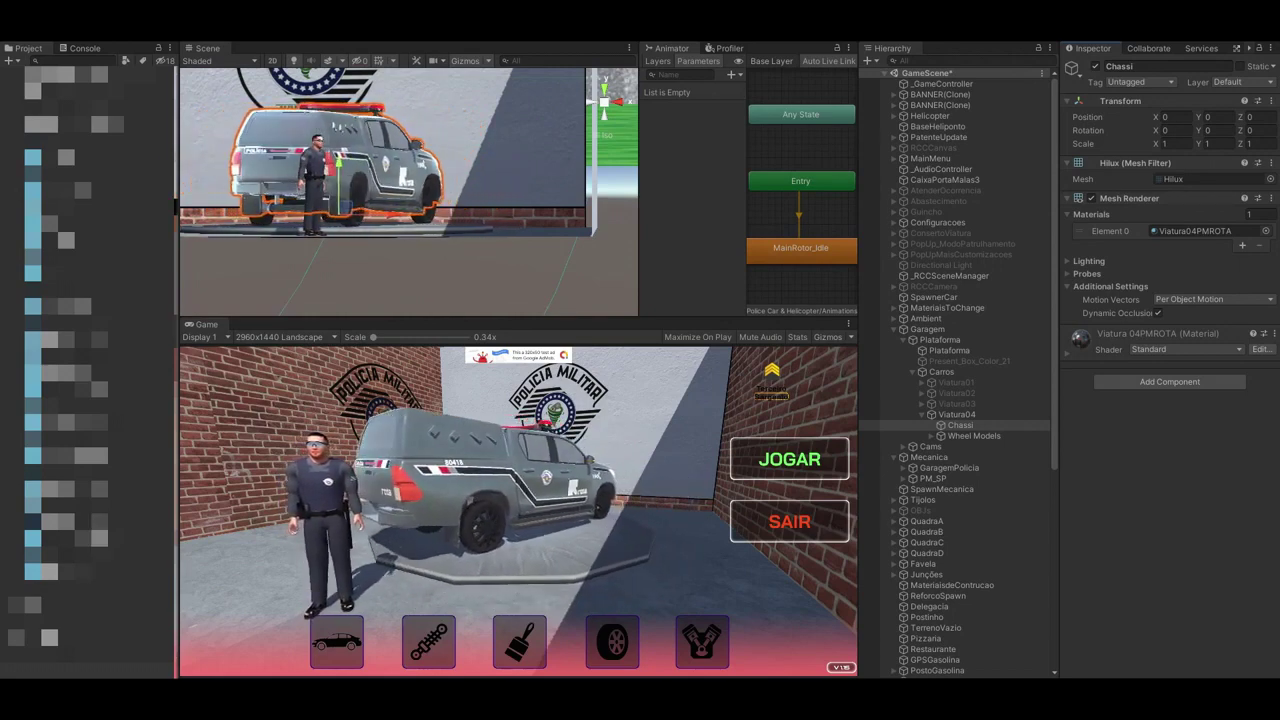
left_click_drag(1184, 237, 1189, 230)
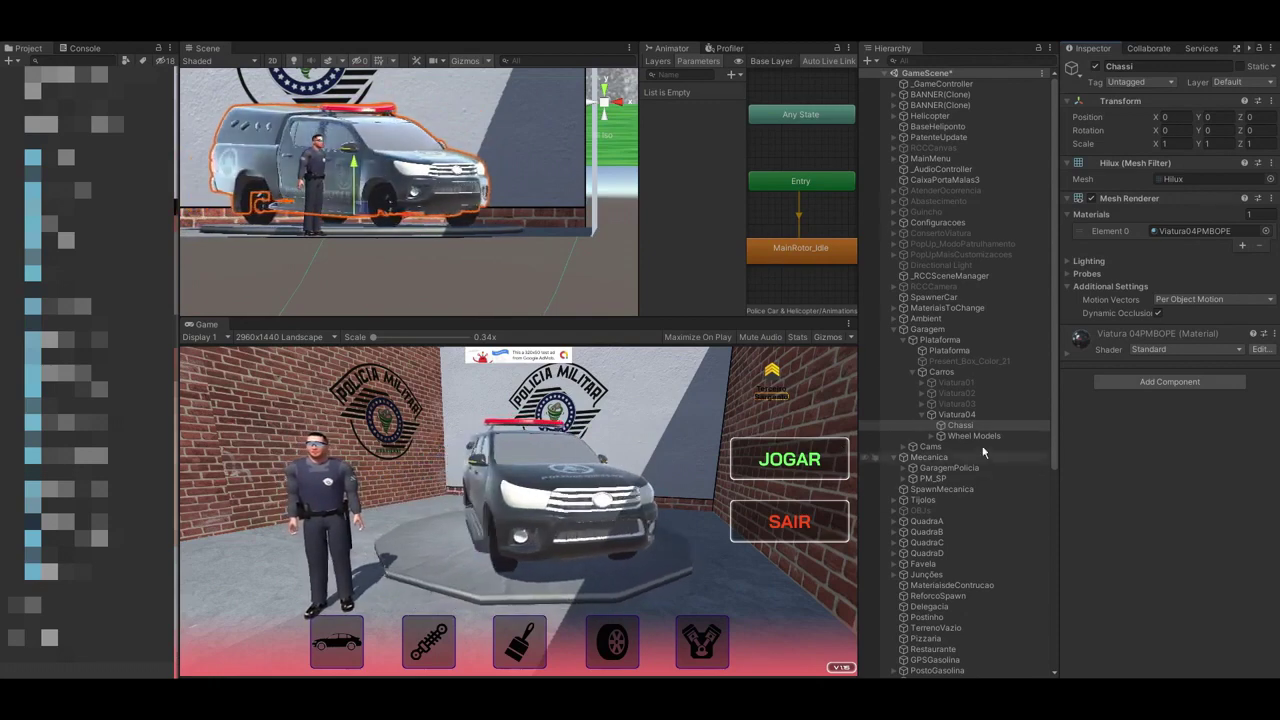
Step: Deactivate Viatura04 and open the garage's vehicle selection in the running game
left_click(958, 414)
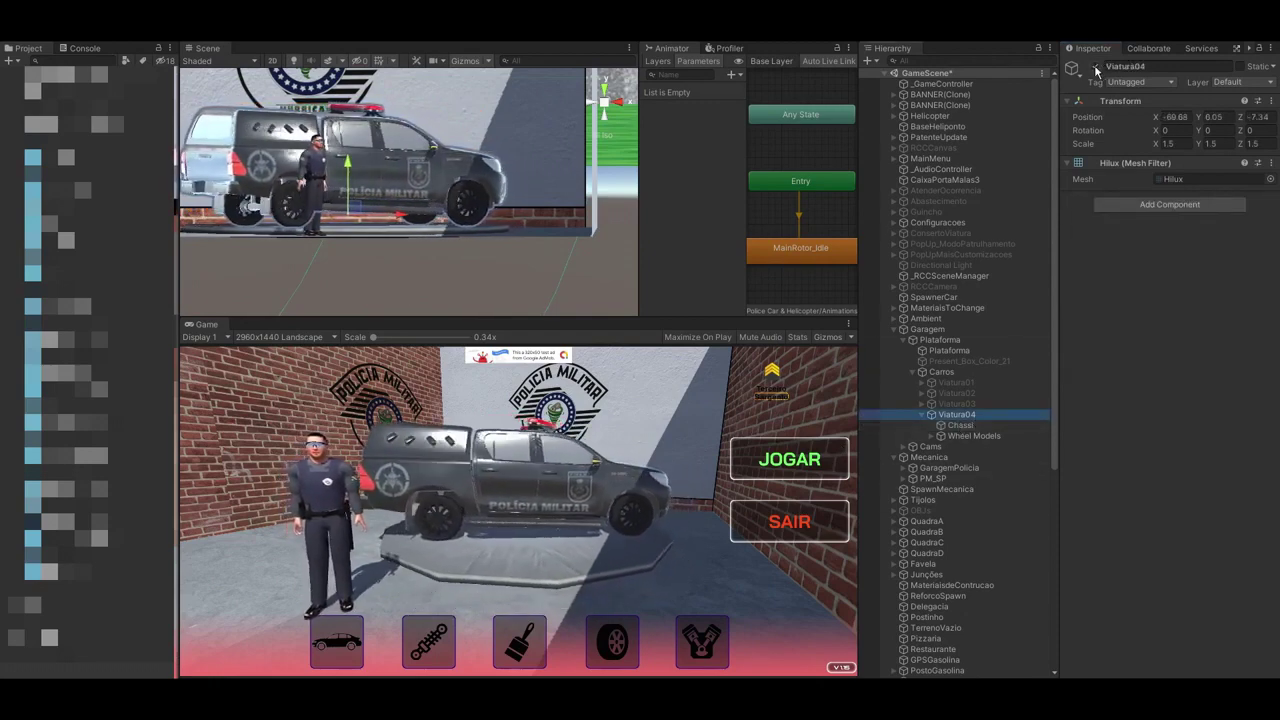
left_click(337, 645)
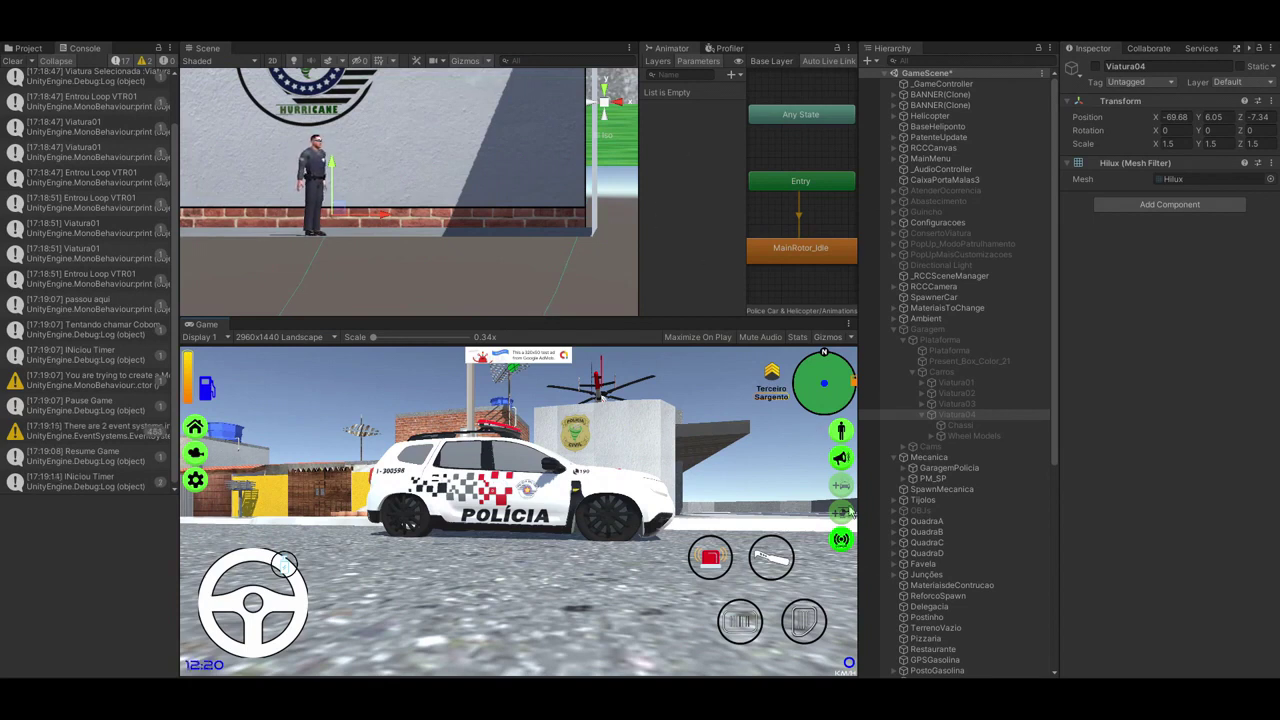
Step: Switch off the patrol car's radio for incident calls in the running game
left_click(841, 540)
left_click(579, 522)
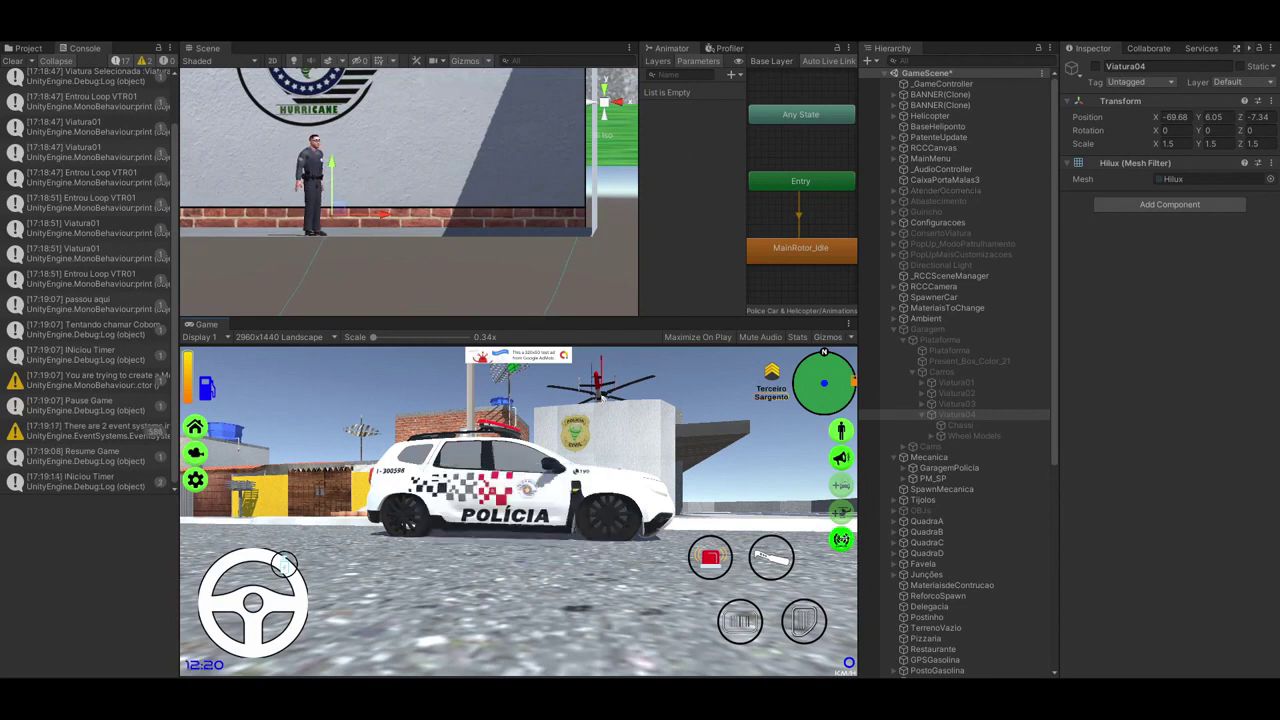
left_click(841, 541)
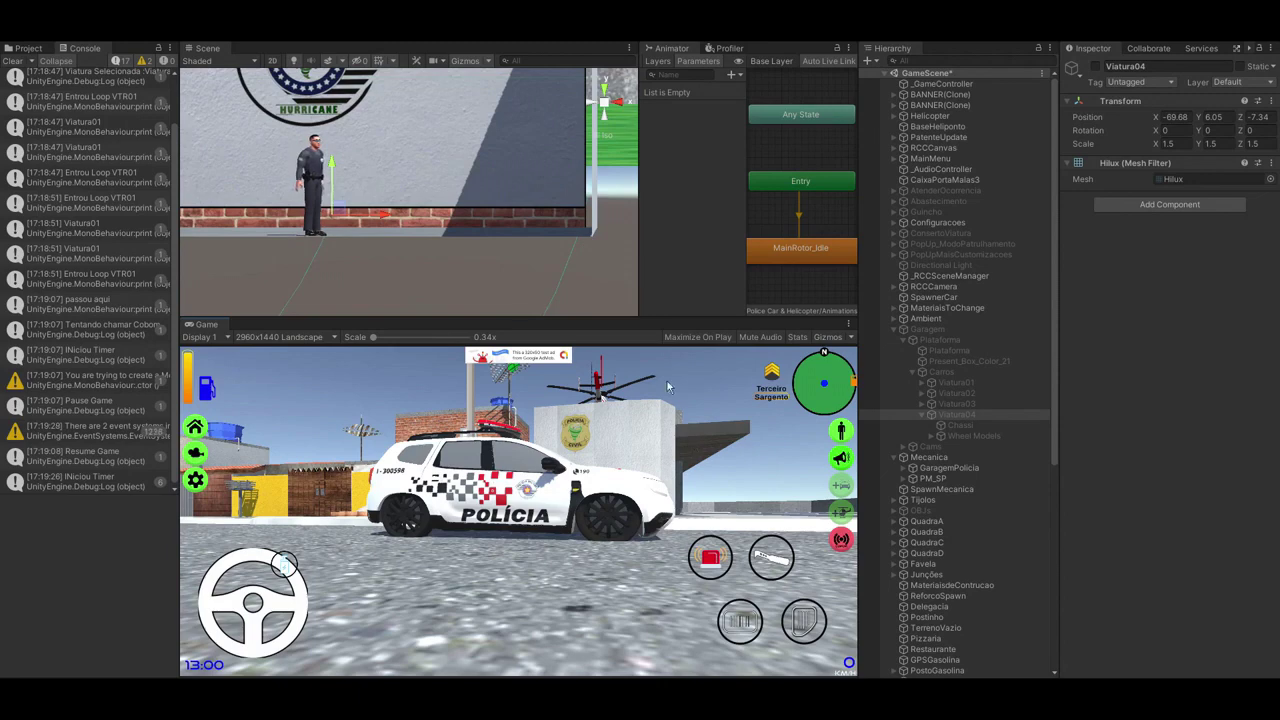
Step: Focus the Scene view on the Helicopter object and inspect it from several sides
scroll(510, 260, "down", 4)
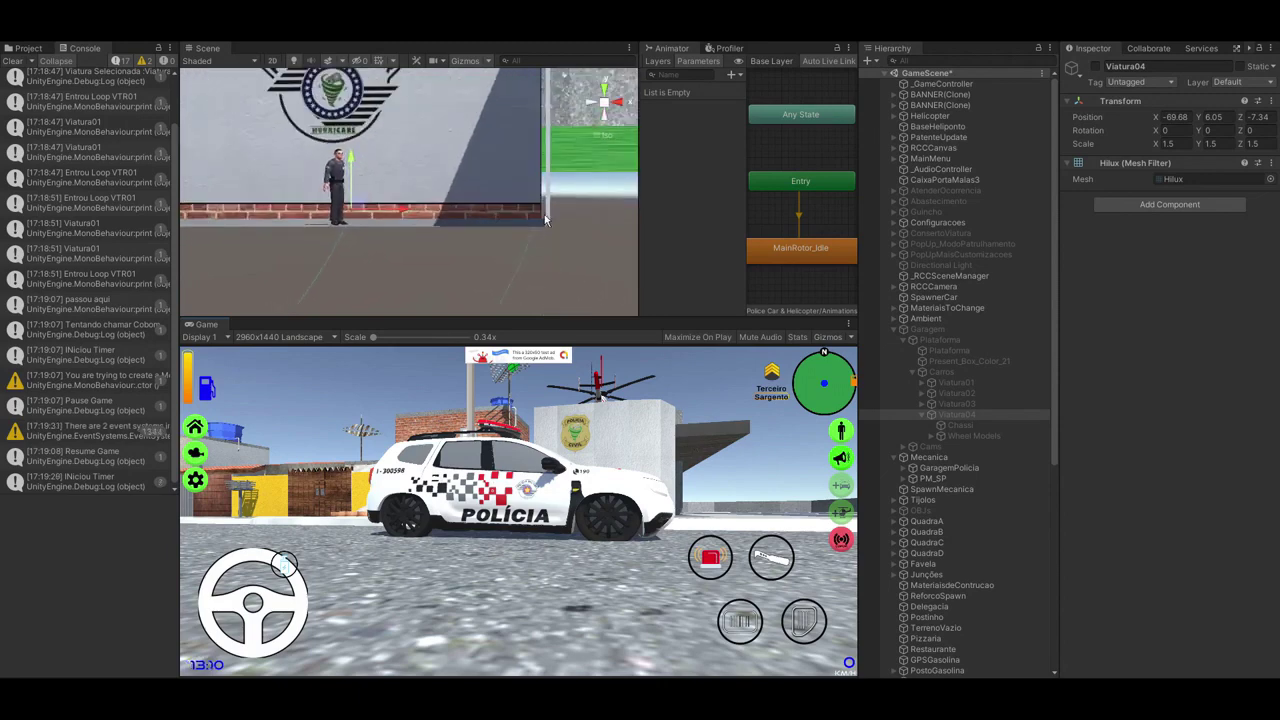
scroll(545, 215, "down", 4)
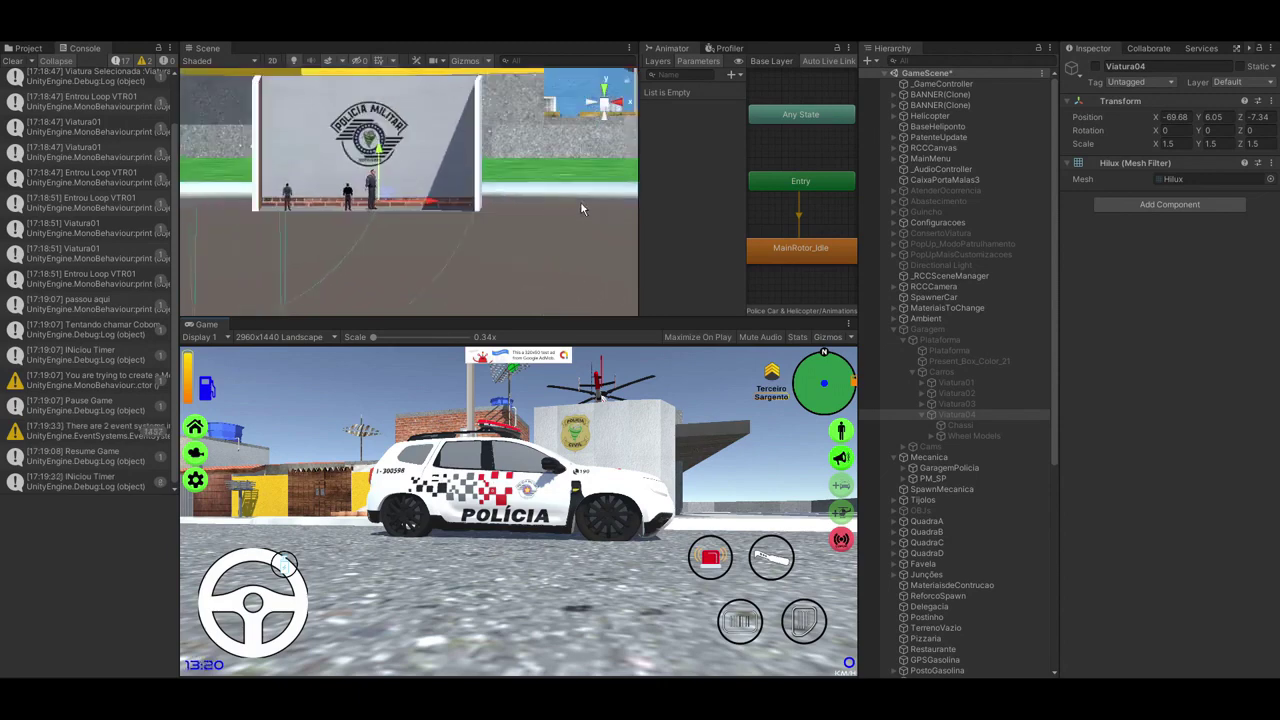
scroll(548, 208, "up", 3)
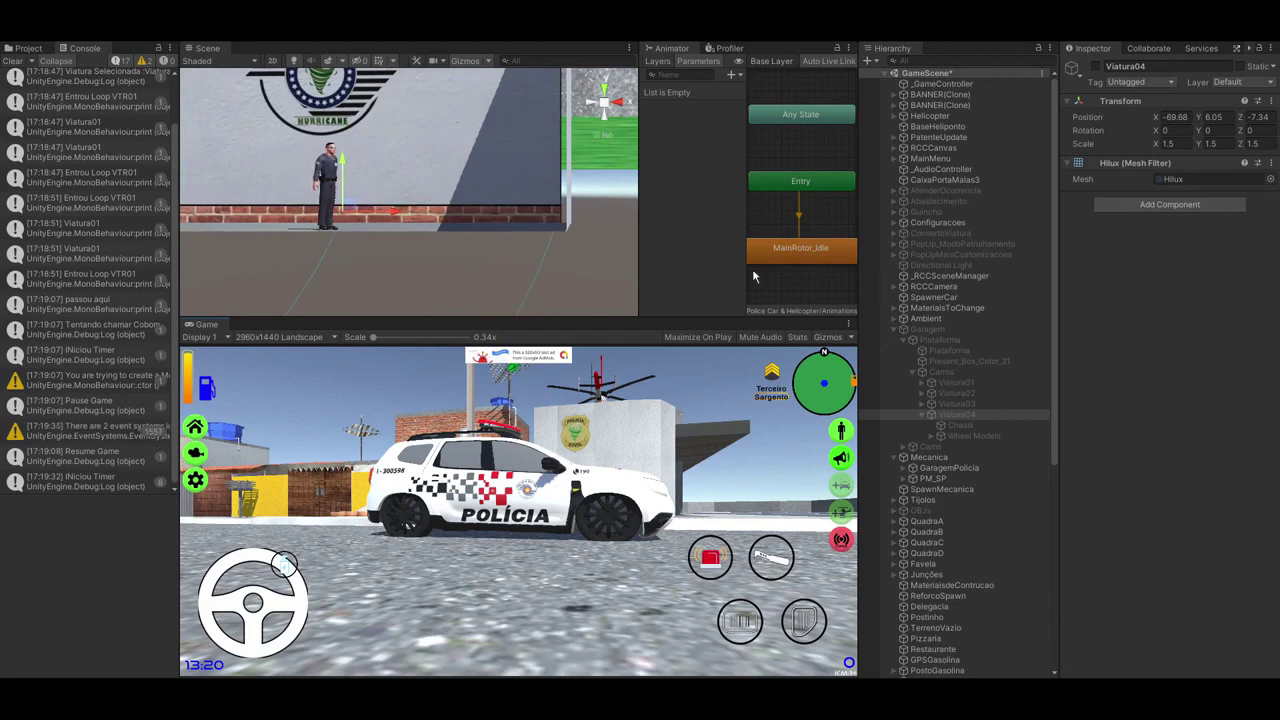
double_click(956, 116)
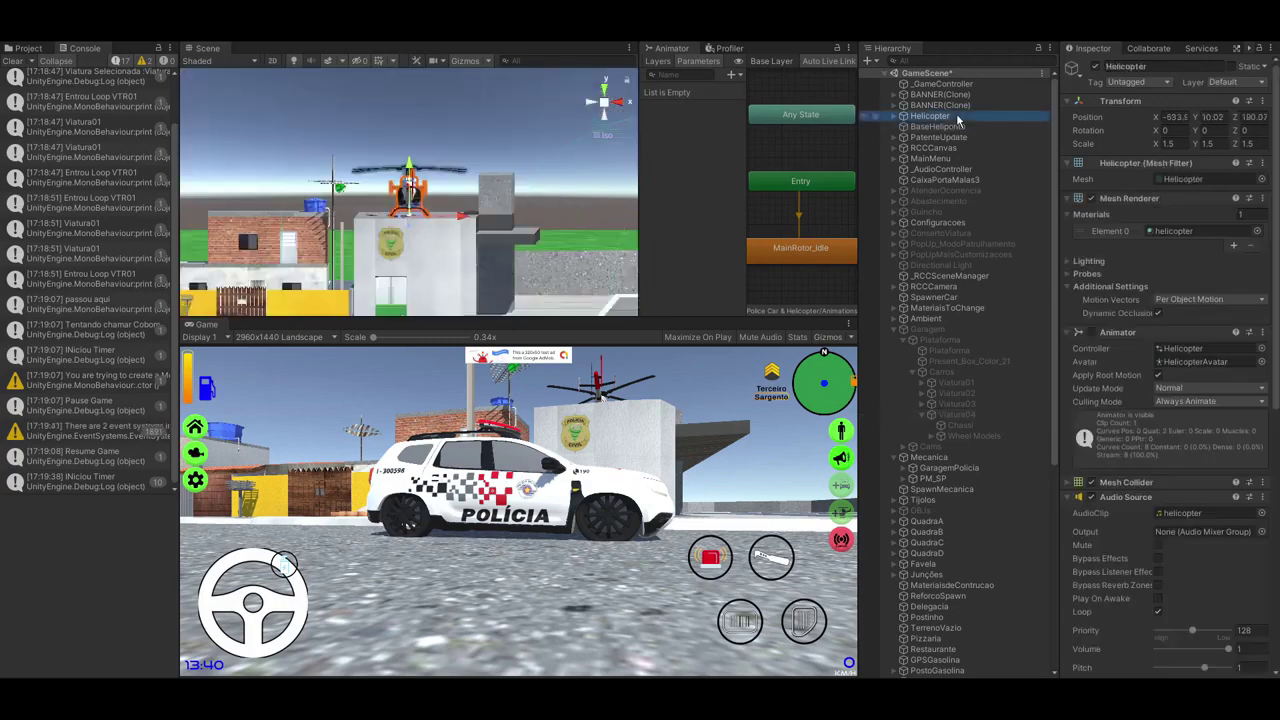
right_click_drag(548, 206, 960, 235)
left_click_drag(999, 205, 425, 232, "alt")
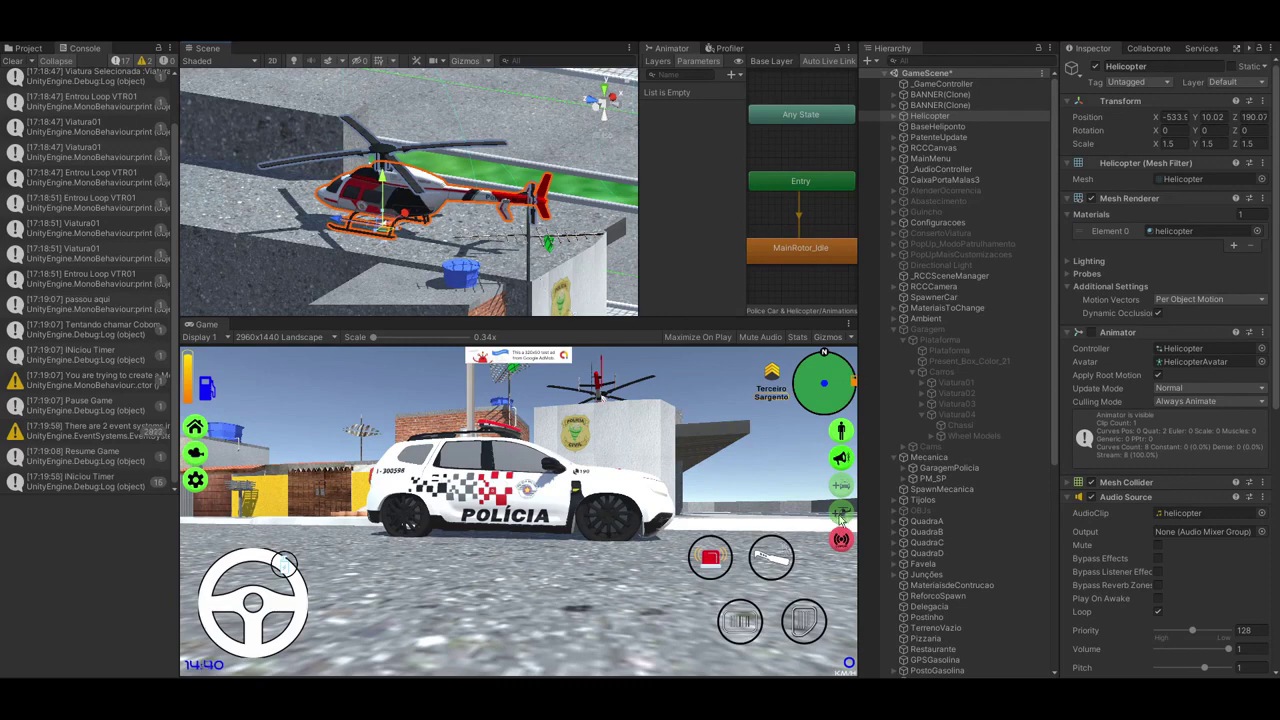
Step: Switch the patrol car's radio back on and clear the console messages
left_click_drag(590, 486, 693, 513)
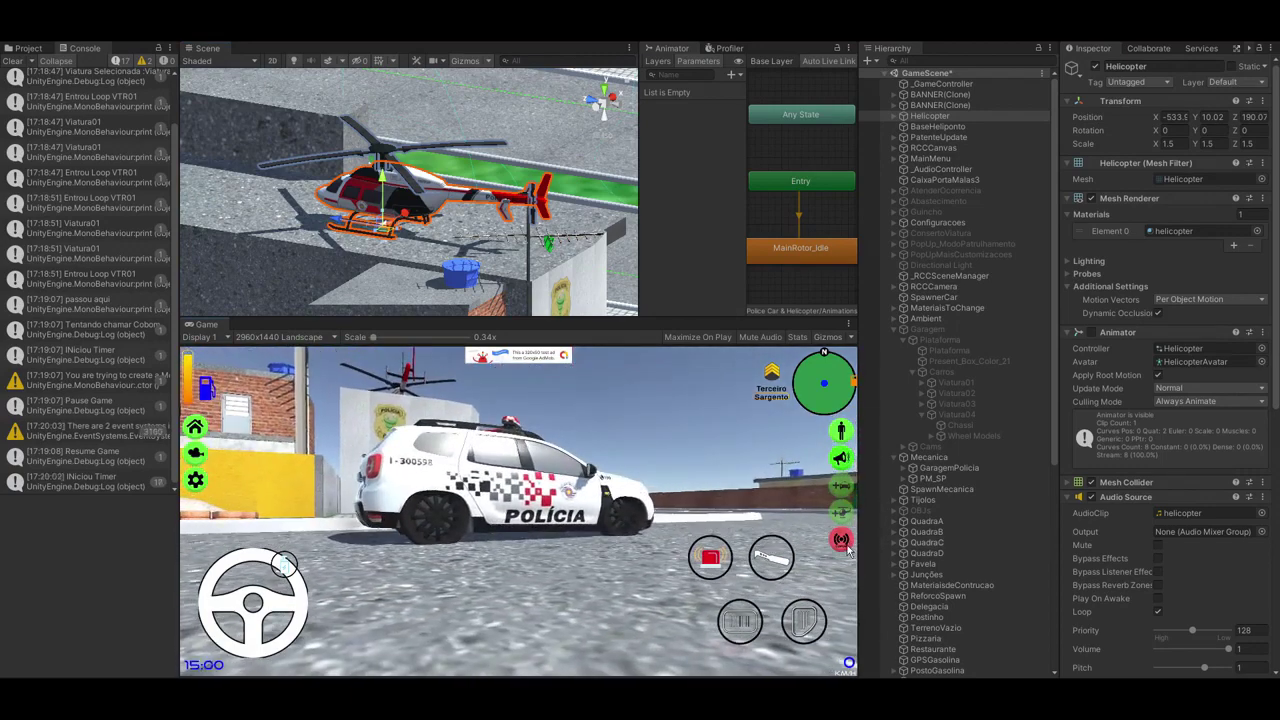
left_click(841, 539)
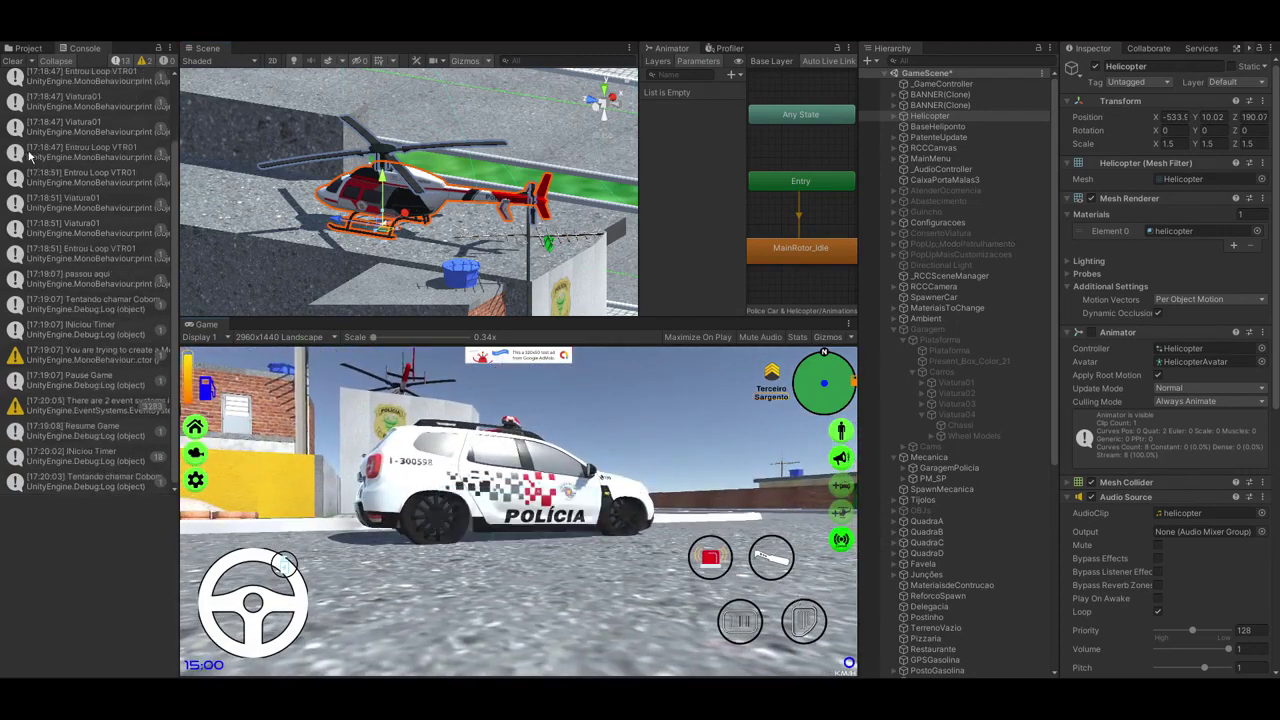
left_click(13, 61)
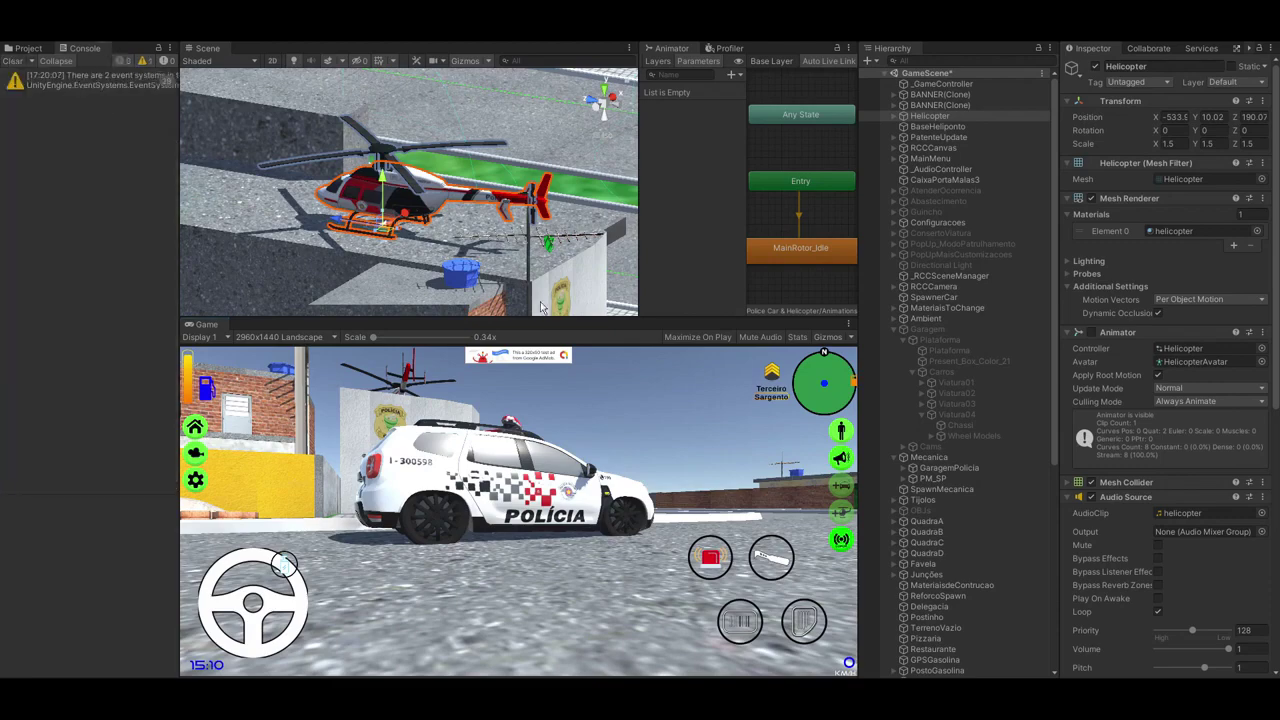
Step: Accept the request to attend the incident with SIM and look around the patrol car
left_click_drag(632, 456, 548, 412)
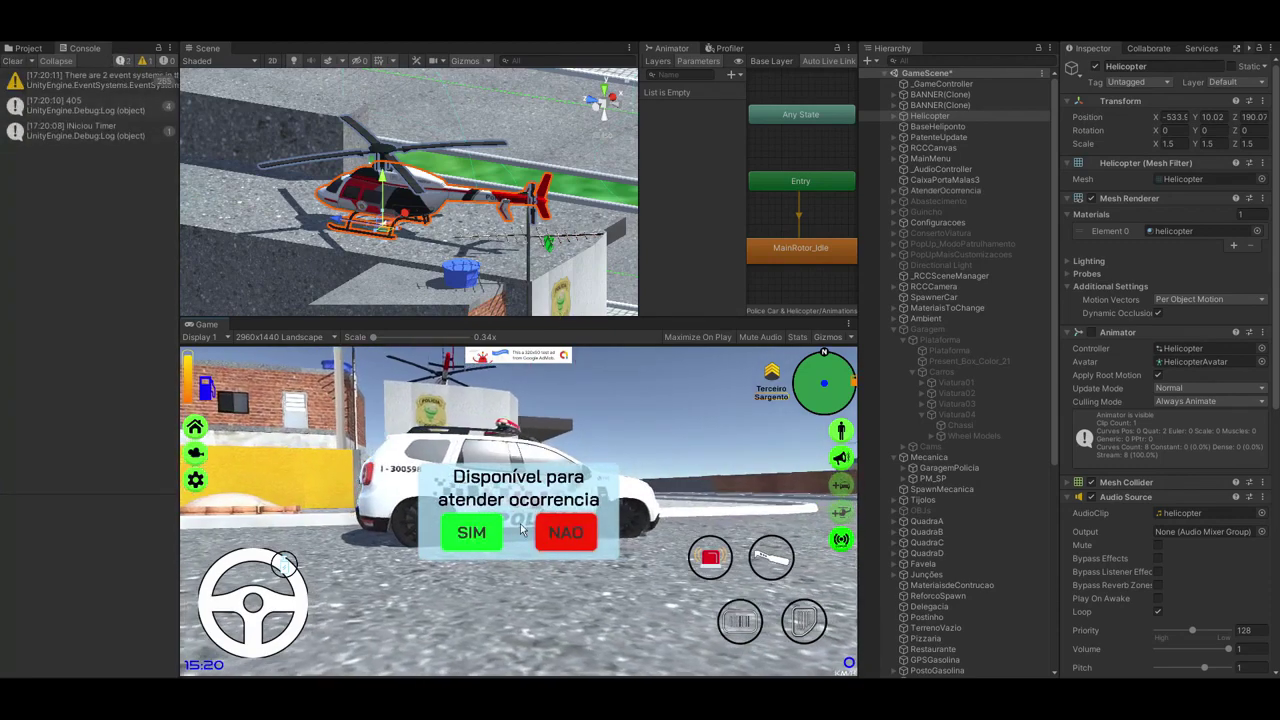
left_click(487, 537)
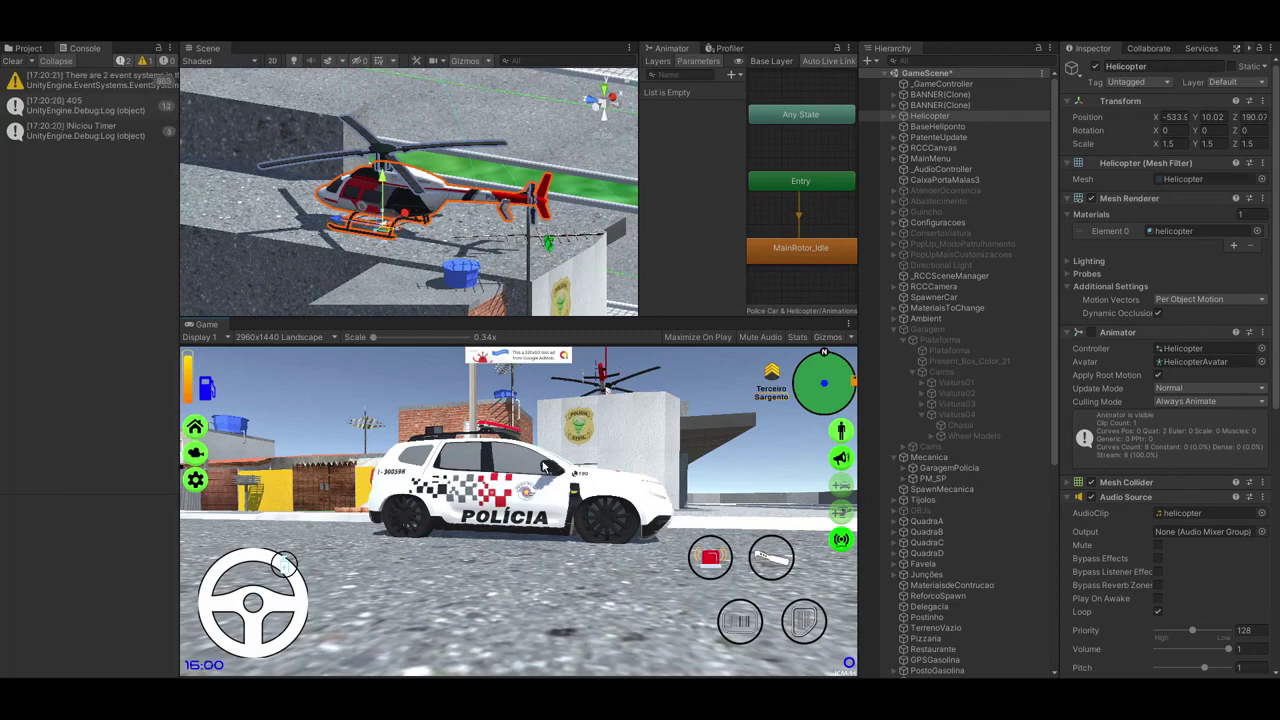
mouse_move(651, 466)
left_mouse_down()
mouse_move(695, 469)
mouse_move(630, 467)
left_mouse_up()
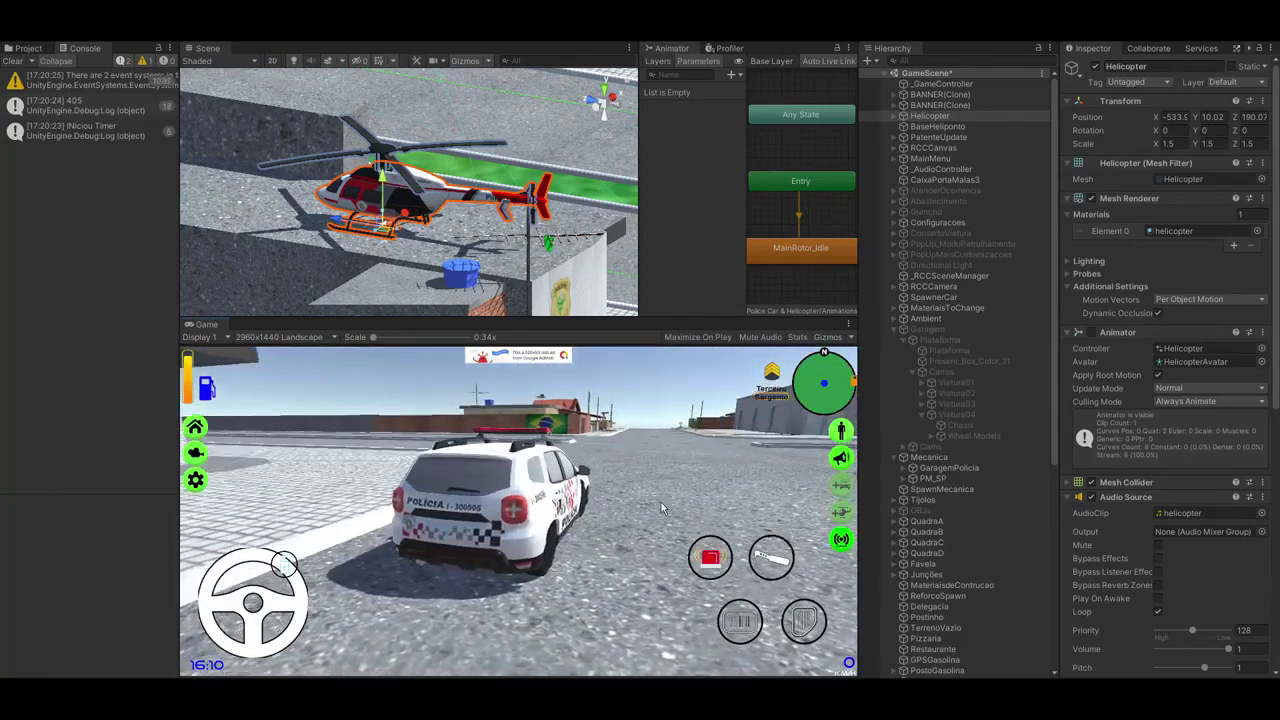
Step: Survey the streets around the helicopter base from above in the Scene view and turn the game camera behind the patrol car
scroll(531, 268, "down", 5)
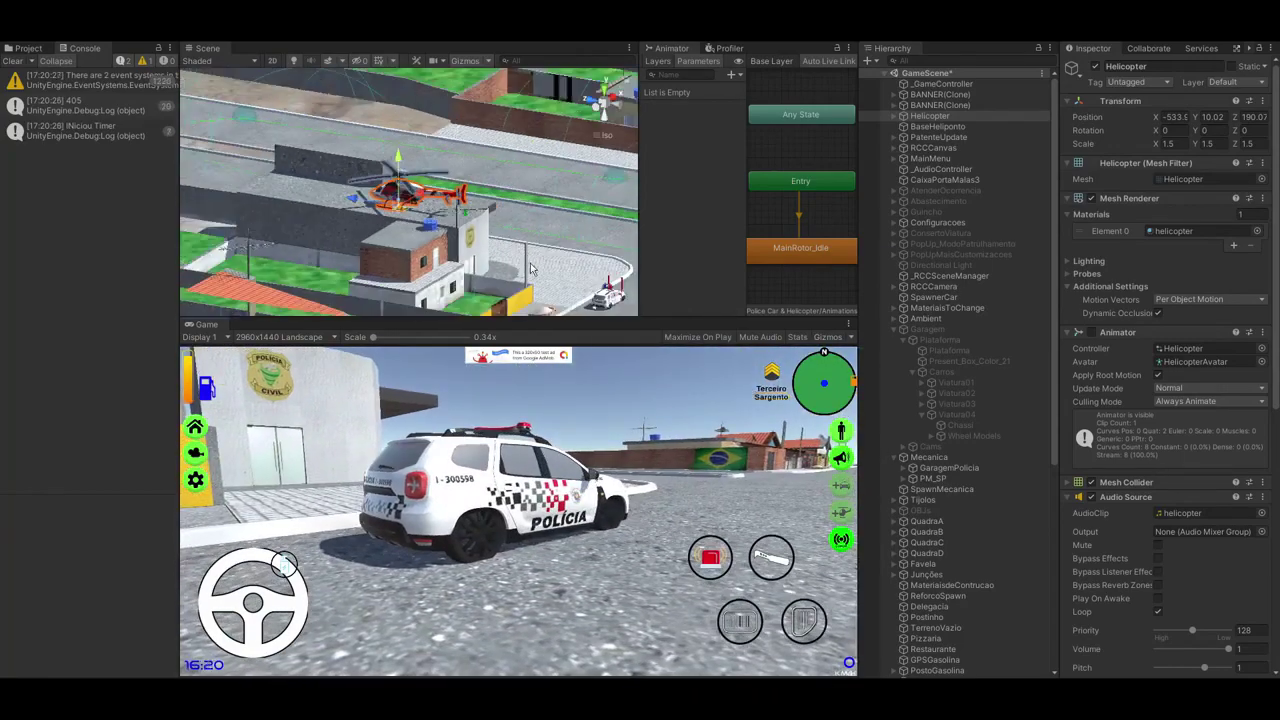
right_click_drag(520, 257, 468, 255)
left_click_drag(461, 215, 430, 203, "alt")
middle_click_drag(438, 200, 538, 246)
scroll(538, 244, "down", 10)
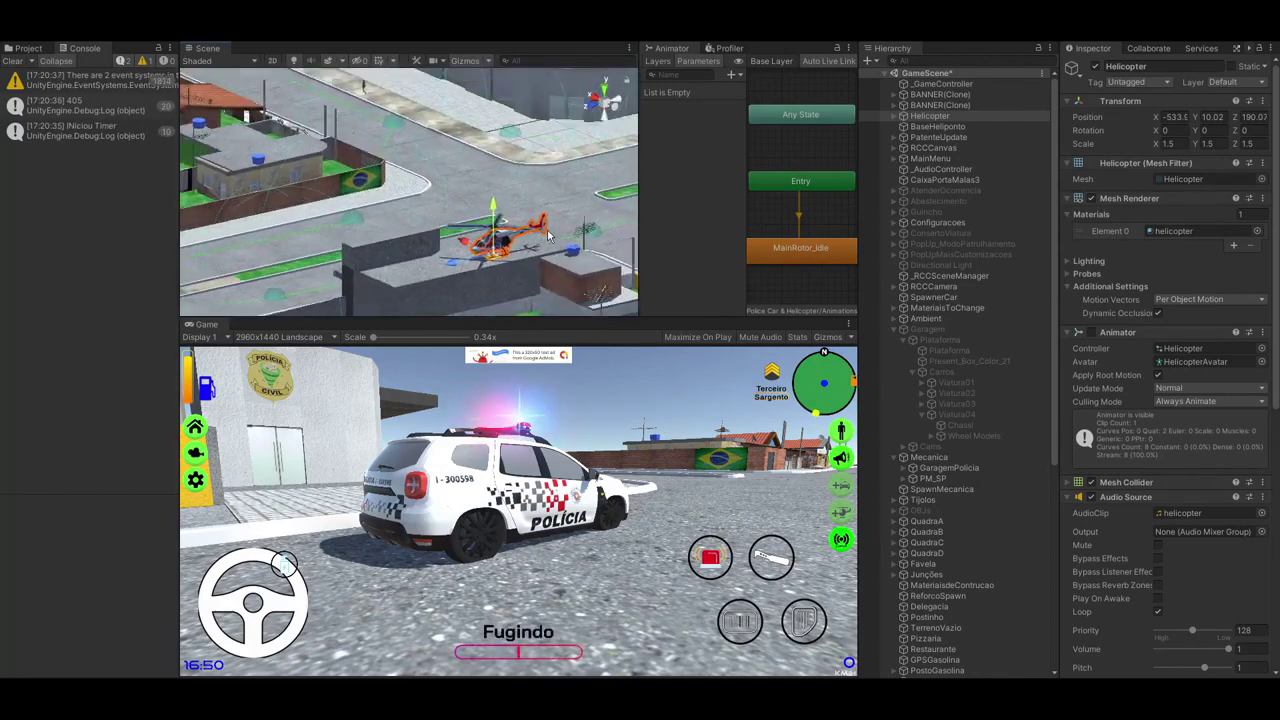
left_click_drag(490, 180, 546, 263, "alt")
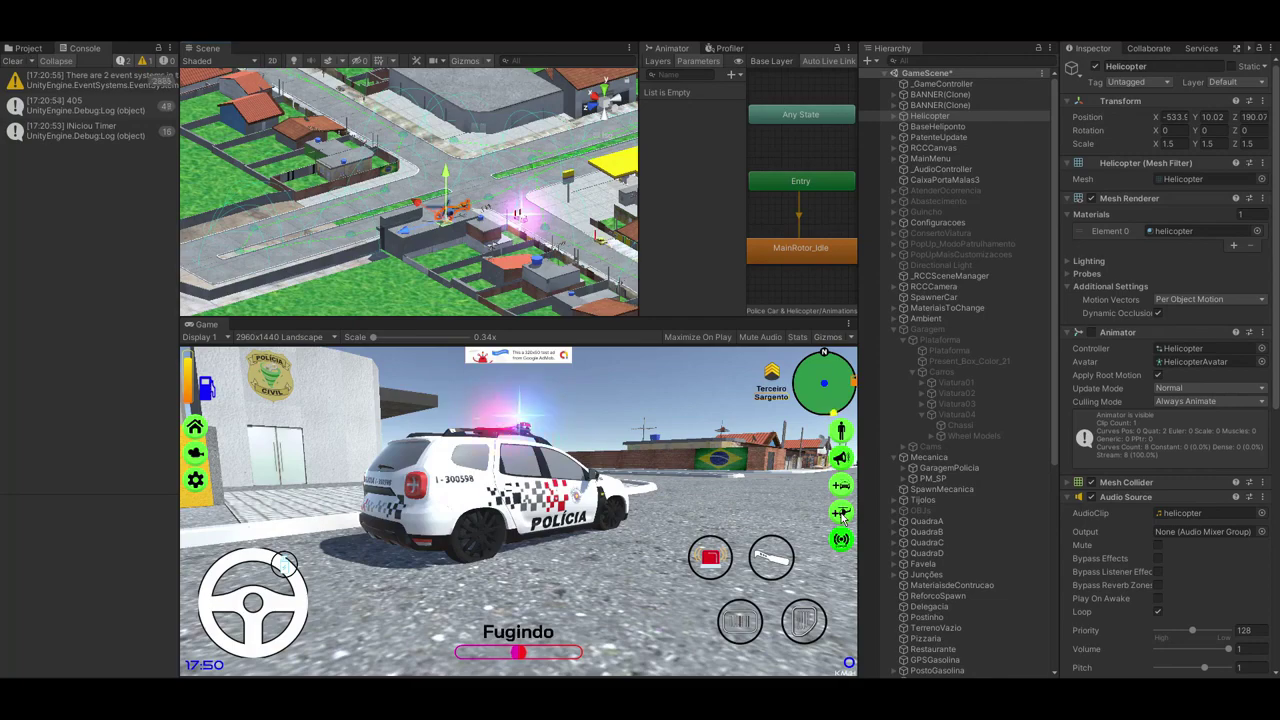
left_click_drag(655, 498, 704, 499)
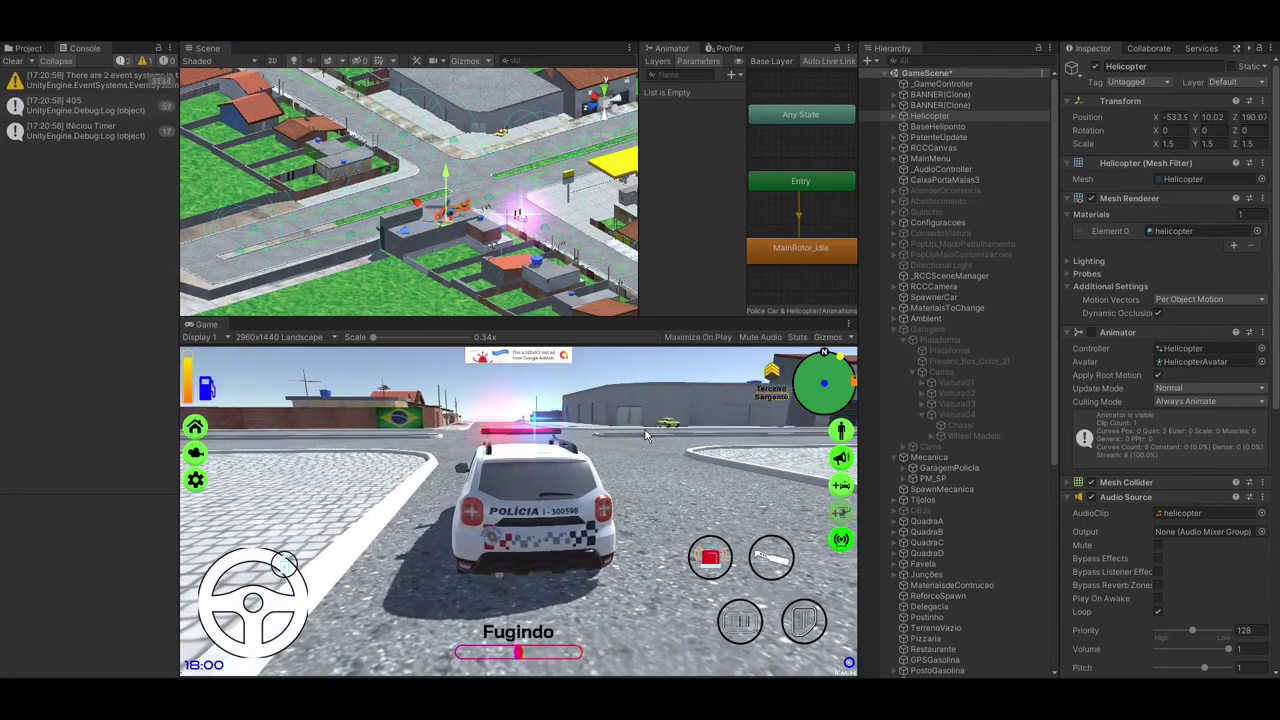
Step: Turn the game camera to the patrol car's side, drive away from the helicopter base with the helicopter in view, and brake
left_click_drag(697, 441, 597, 396)
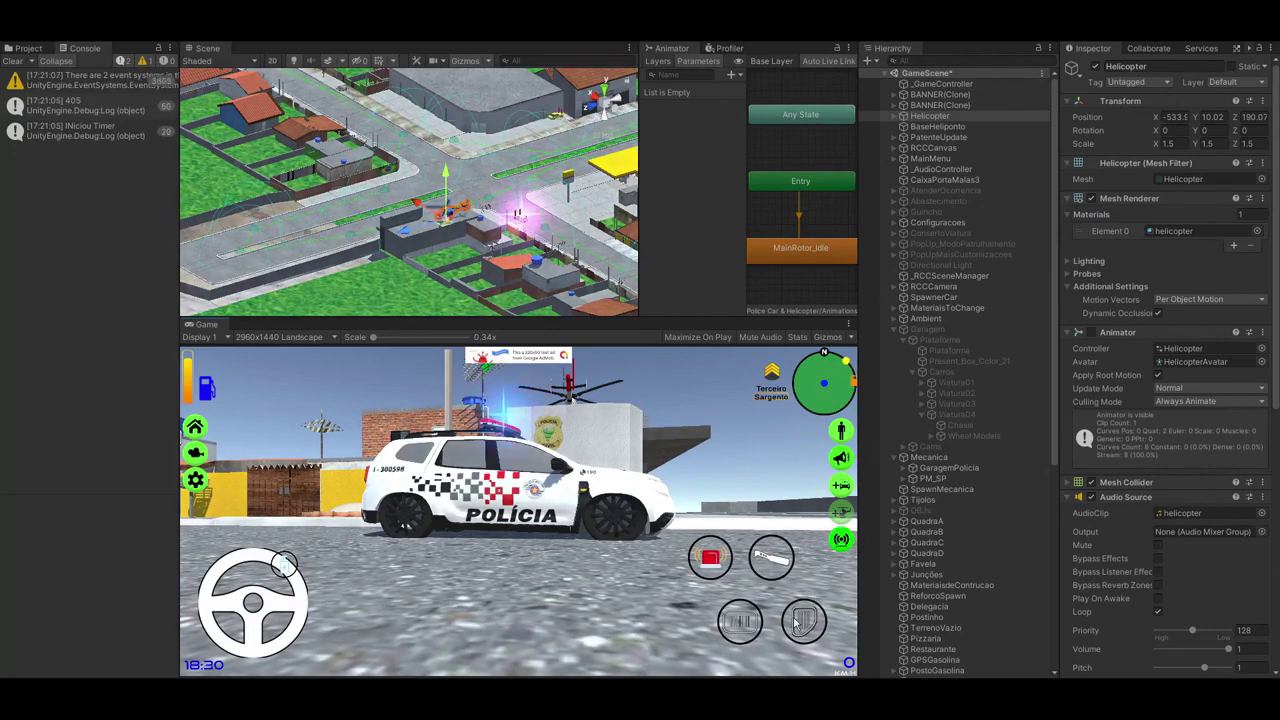
left_click_drag(796, 623, 792, 631)
left_click(742, 627)
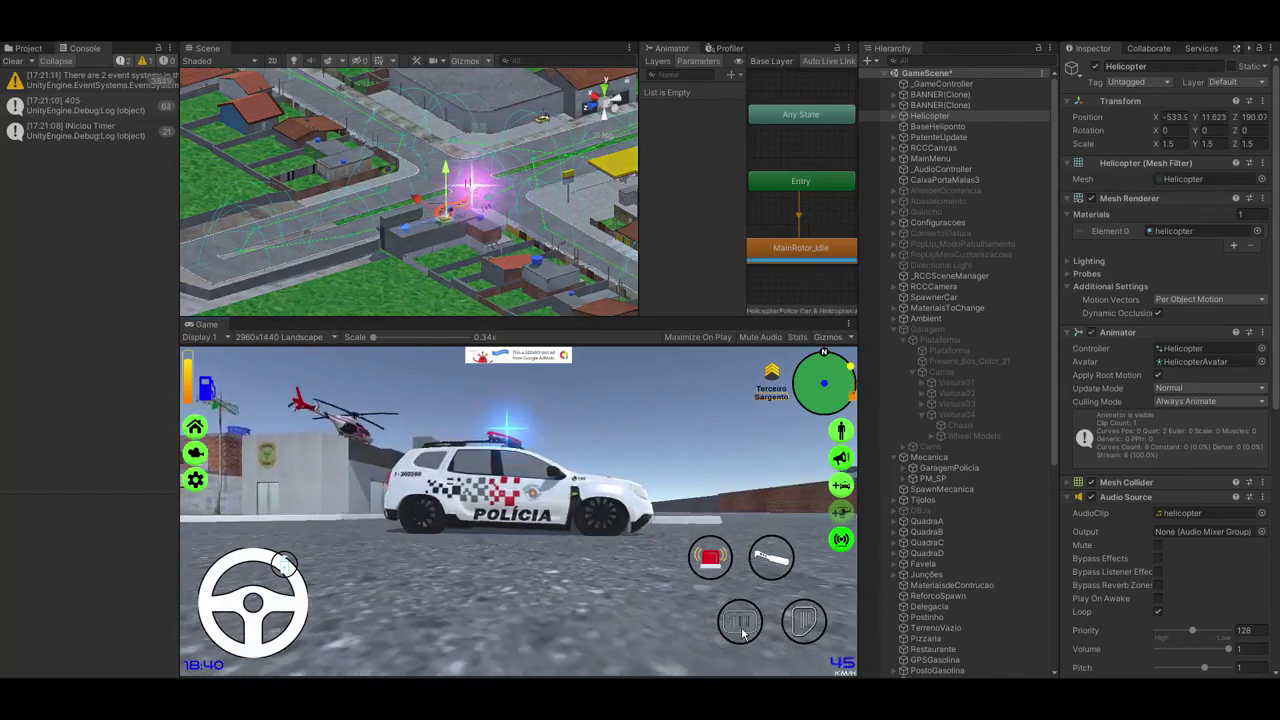
left_click_drag(645, 530, 630, 532)
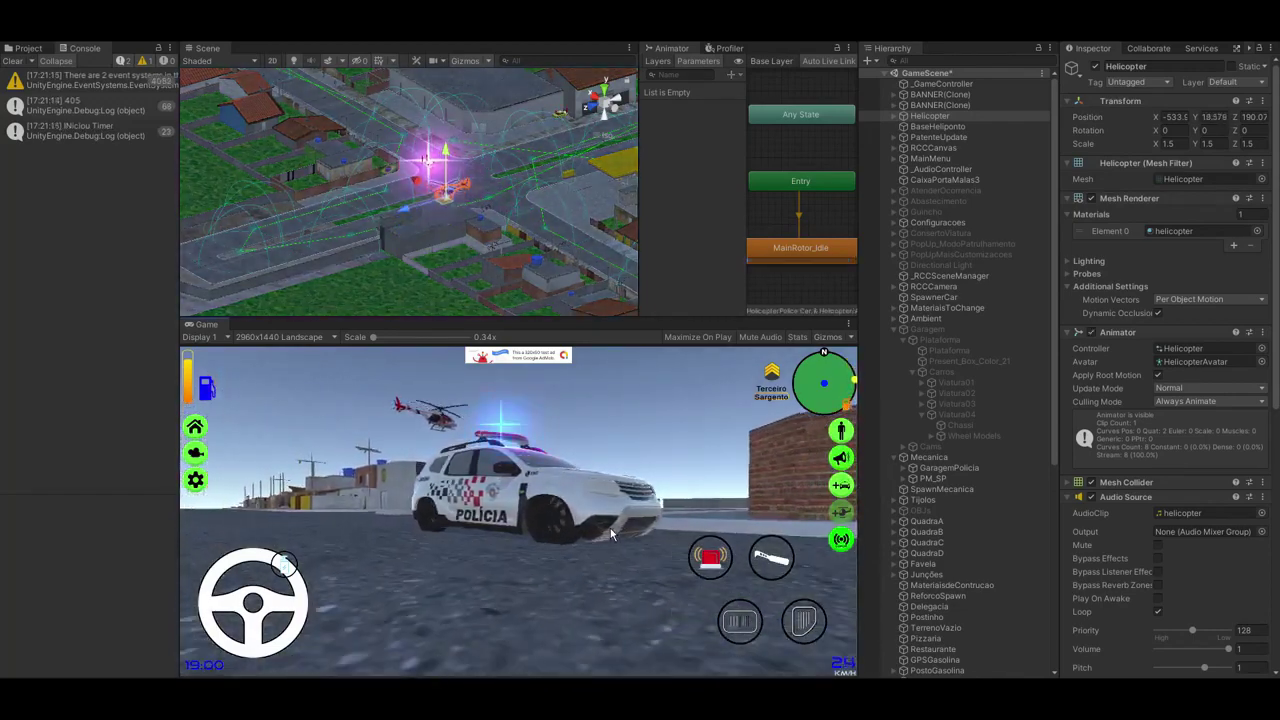
left_click(741, 631)
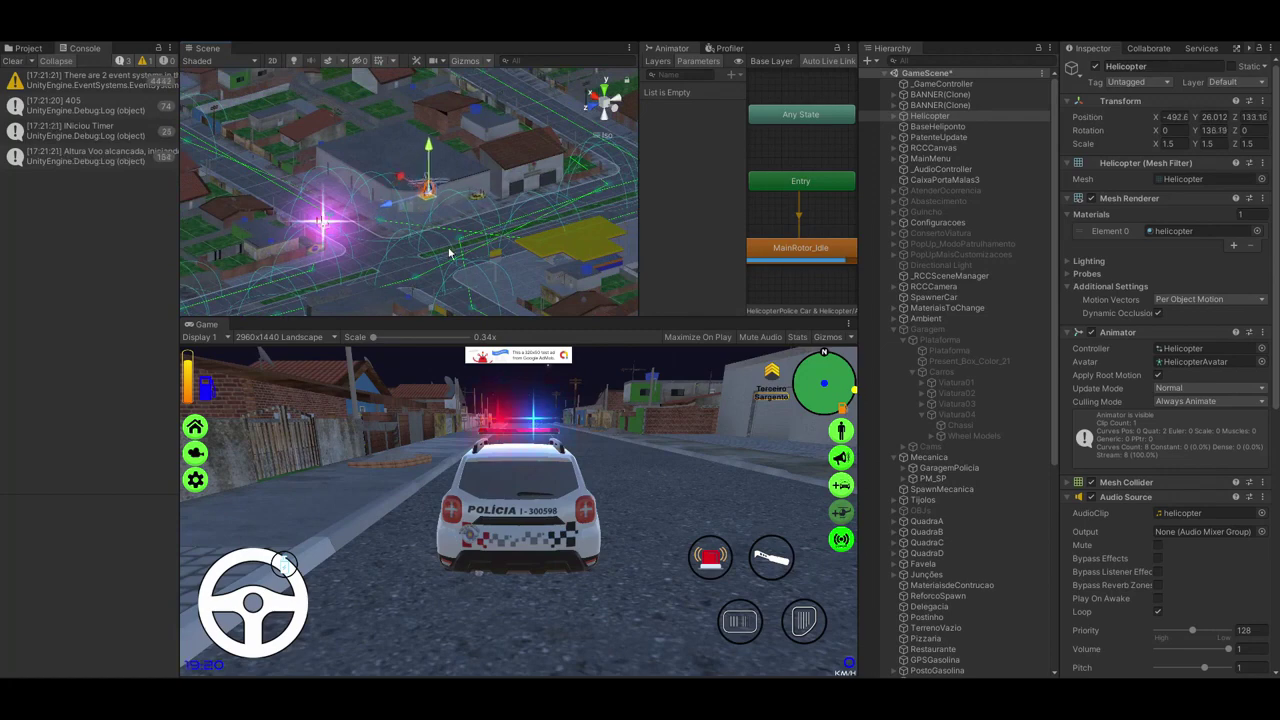
Step: Select the suspect car chevetteAI(Clone) and move it away from the building wall onto the street
scroll(470, 200, "up", 10)
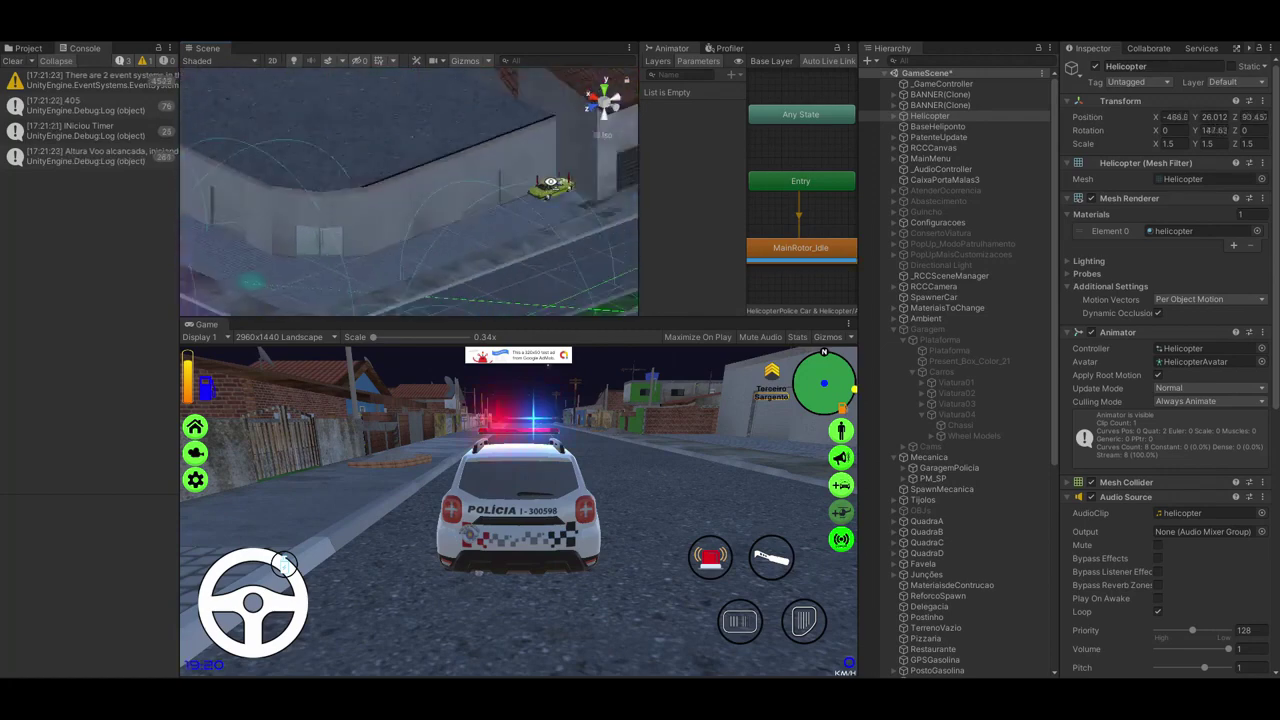
middle_click_drag(410, 196, 478, 226)
right_click_drag(478, 226, 546, 258)
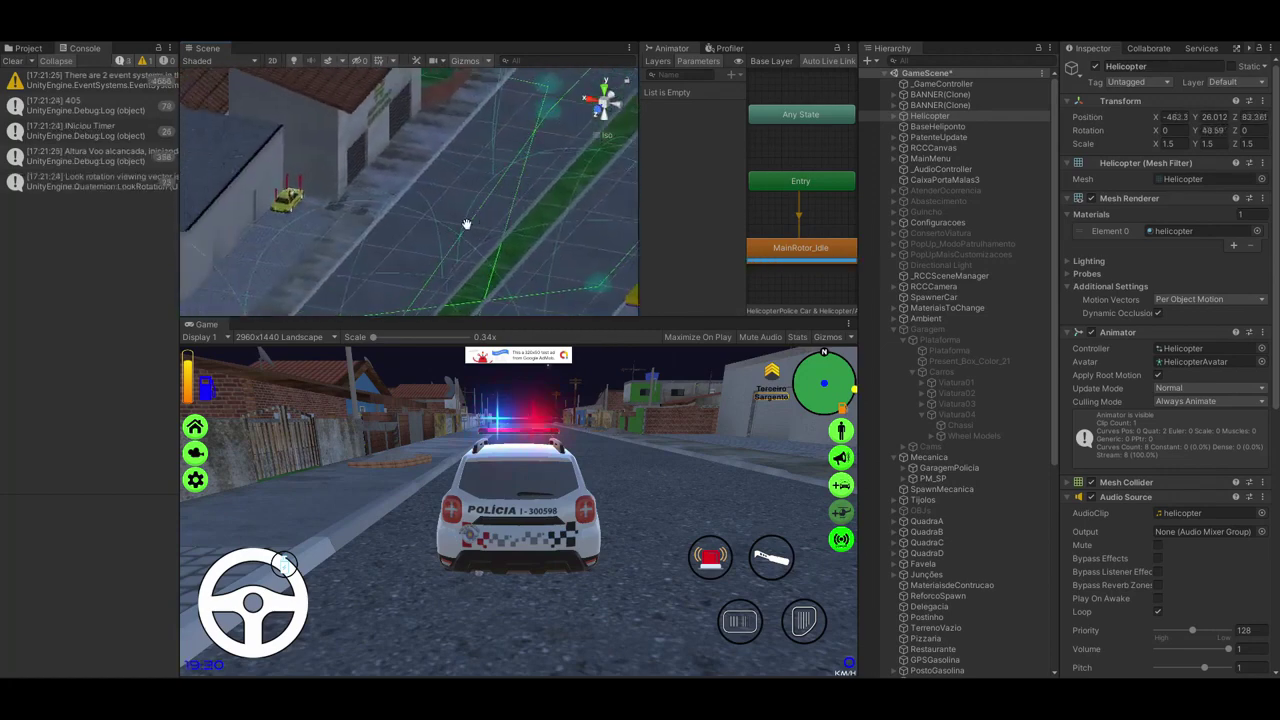
middle_click_drag(546, 258, 680, 271)
scroll(965, 590, "down", 8)
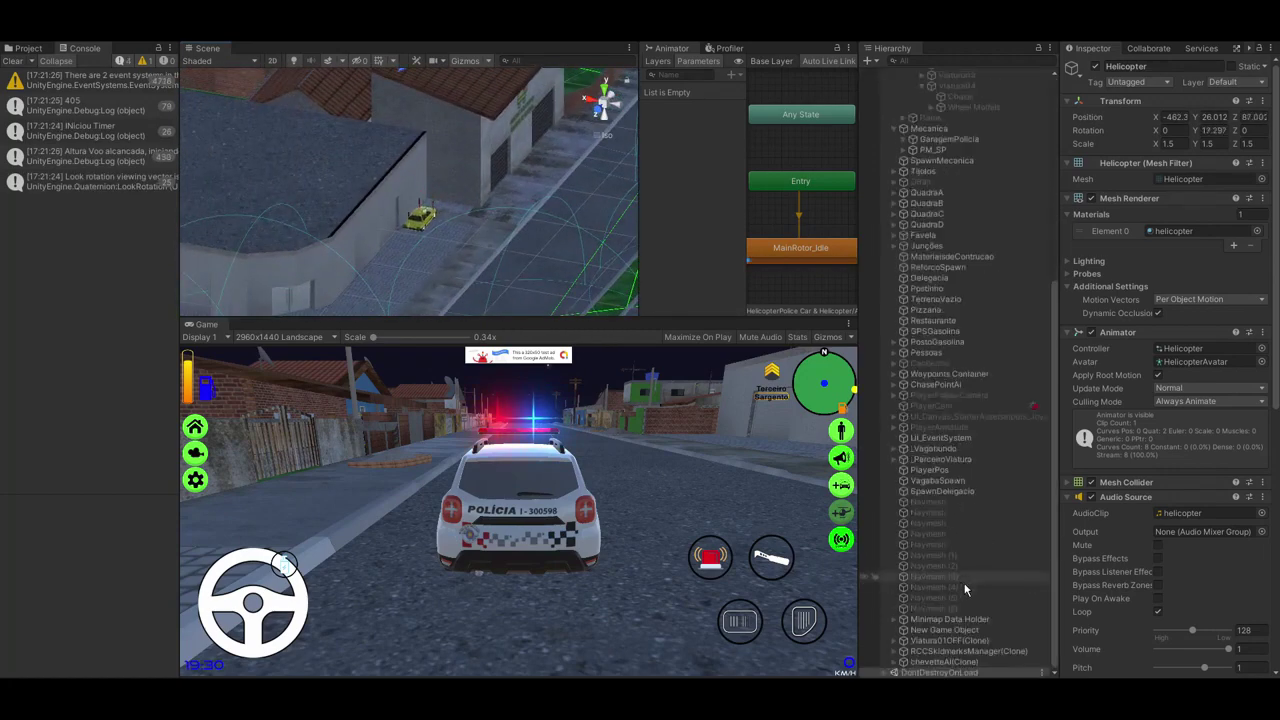
left_click(944, 662)
left_click_drag(411, 240, 568, 260)
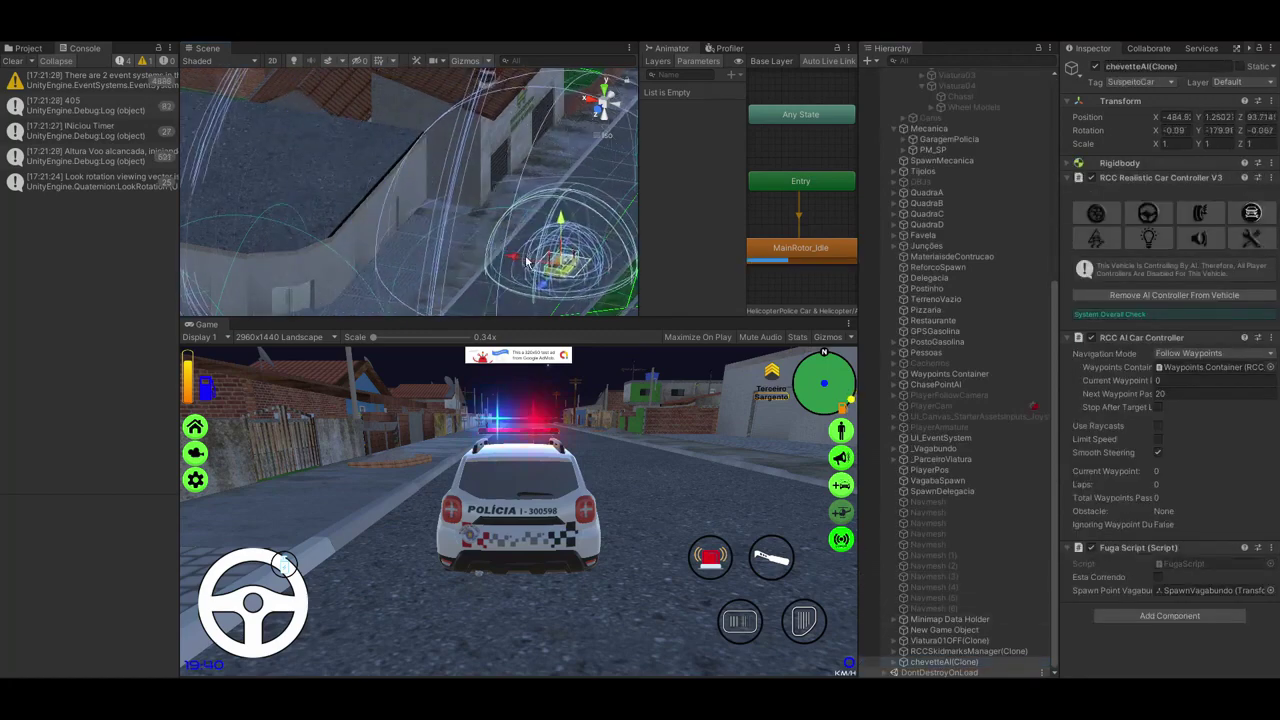
Step: Follow the fleeing suspect car and the pursuing helicopter through the streets in the Scene view
scroll(545, 252, "down", 8)
mouse_move(524, 167)
right_mouse_down()
mouse_move(434, 166)
mouse_move(510, 175)
mouse_move(437, 212)
right_mouse_up()
scroll(498, 196, "up", 3)
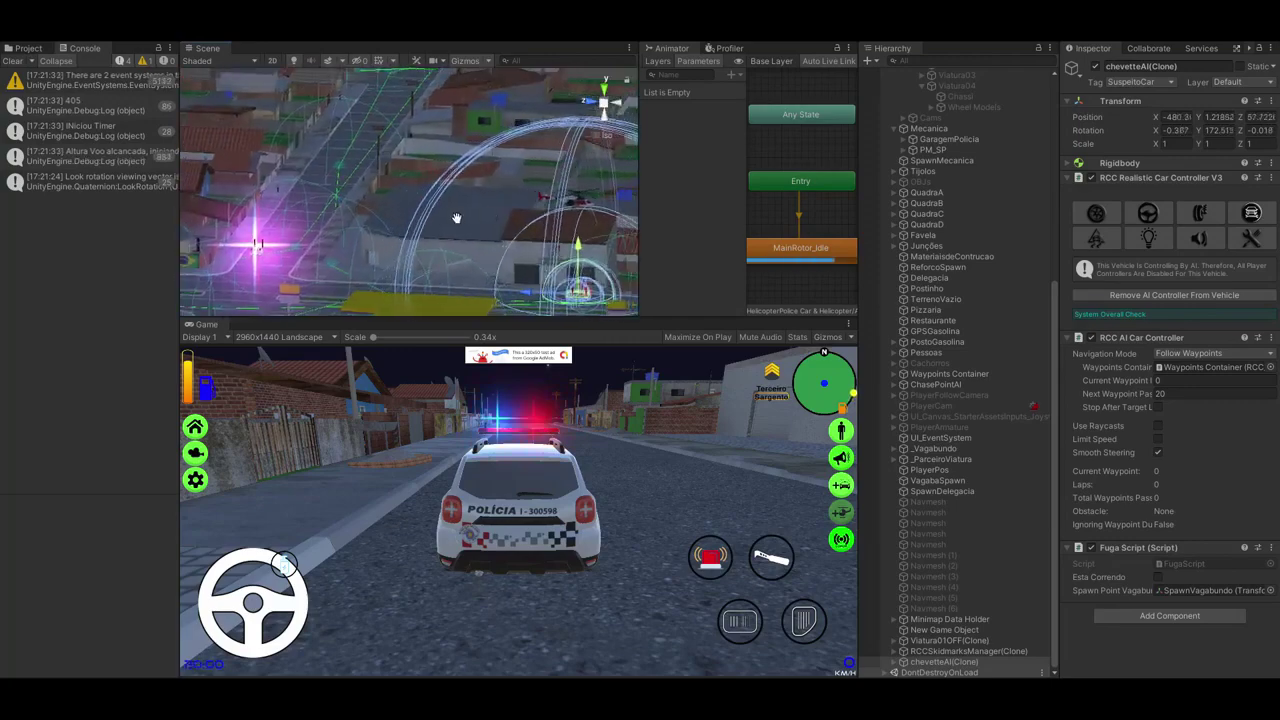
middle_click_drag(457, 217, 214, 195)
right_click_drag(214, 195, 516, 196)
scroll(518, 200, "up", 3)
middle_click_drag(520, 206, 240, 197)
right_click_drag(240, 197, 540, 305)
middle_click_drag(468, 256, 482, 248)
left_click_drag(481, 248, 687, 164, "alt")
scroll(511, 172, "down", 2)
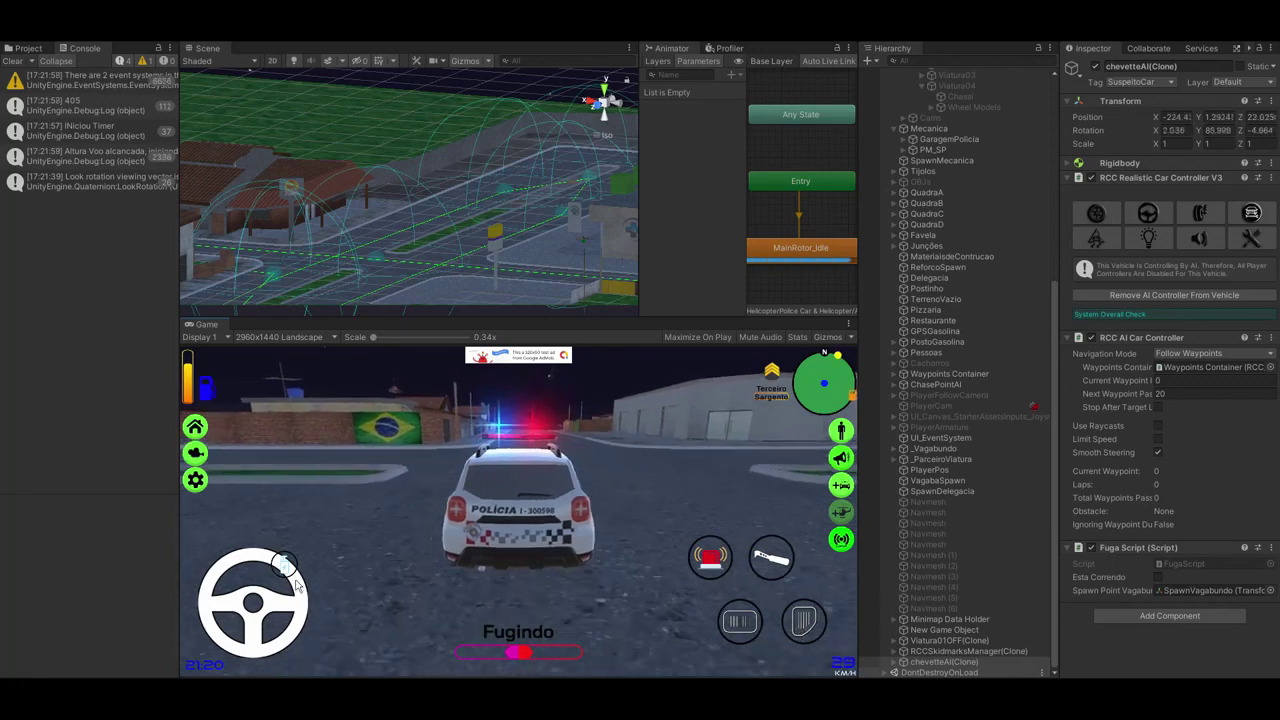
Step: Steer the patrol car through the streets in pursuit of the suspect, then brake and turn the game camera to its front
left_click_drag(162, 654, 162, 654)
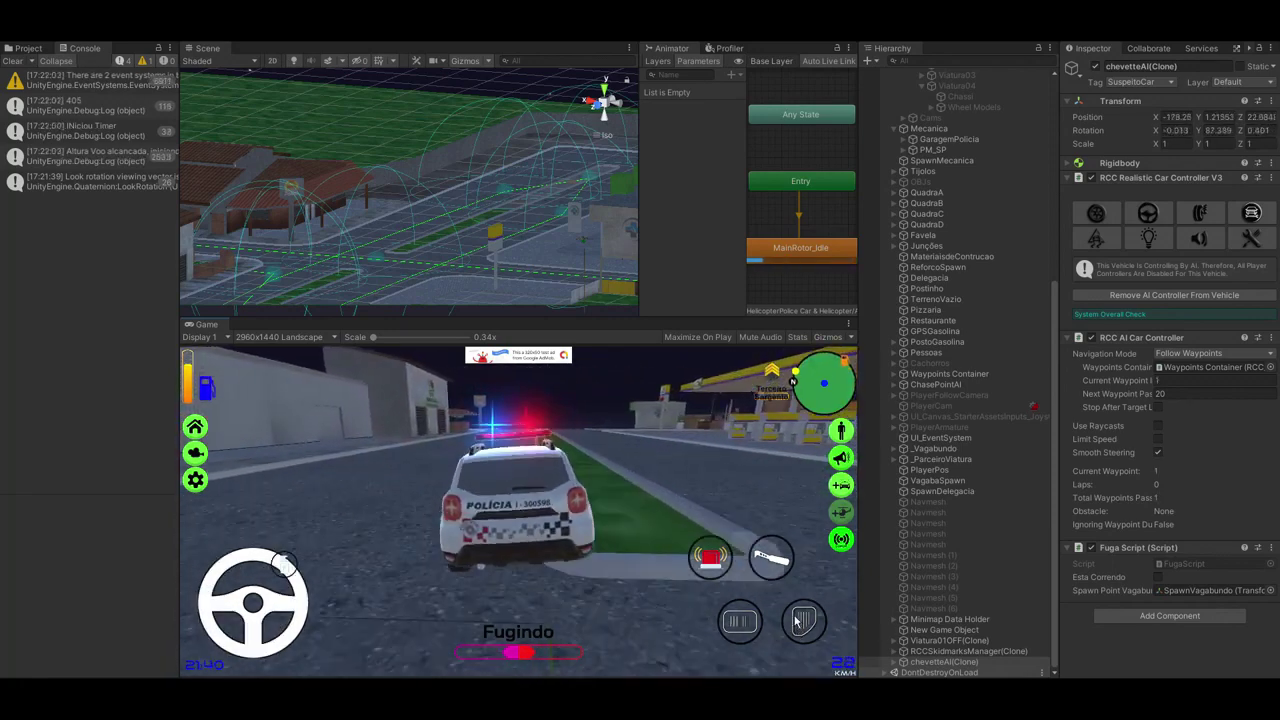
key("Up")
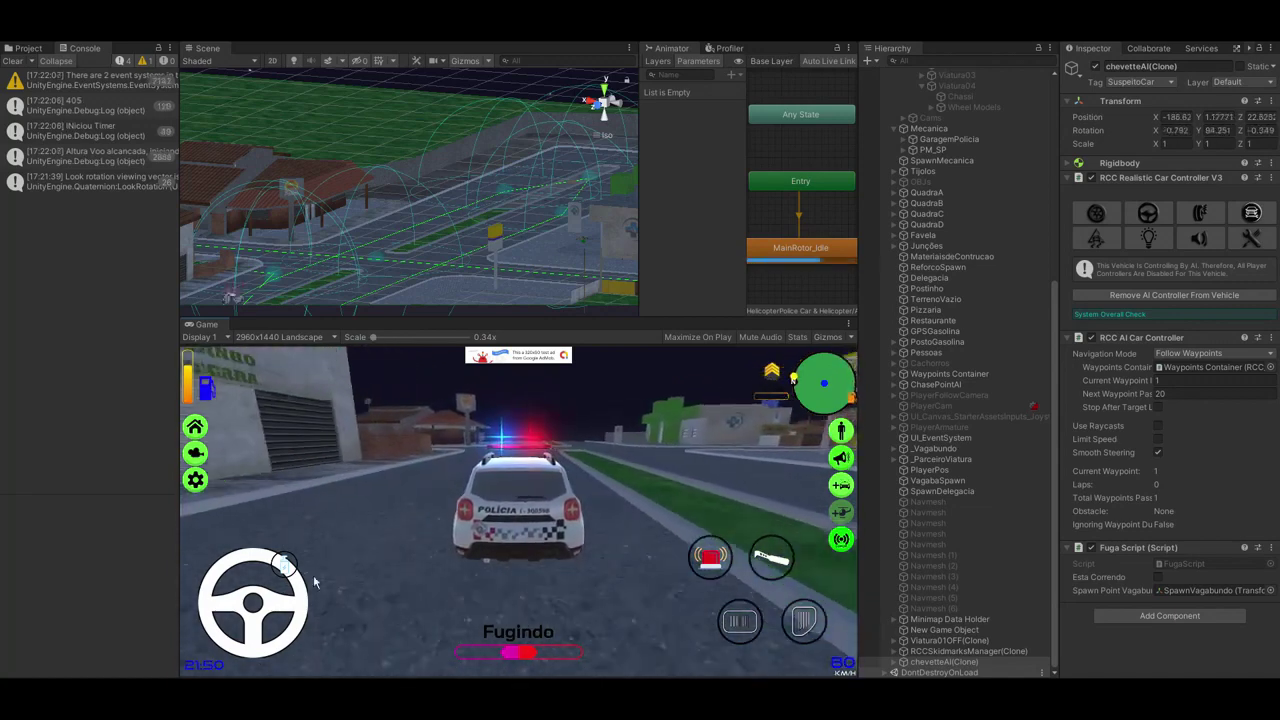
left_click_drag(238, 652, 283, 677)
left_click_drag(174, 567, 250, 677)
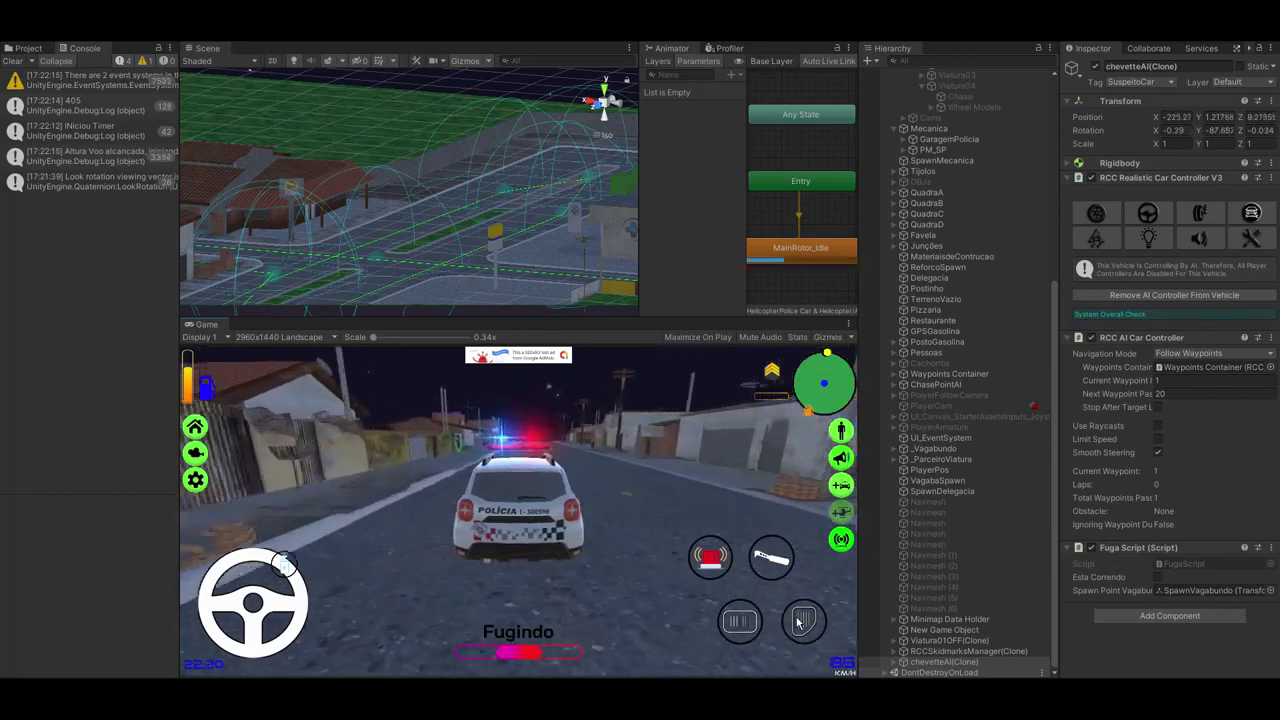
left_click(746, 621)
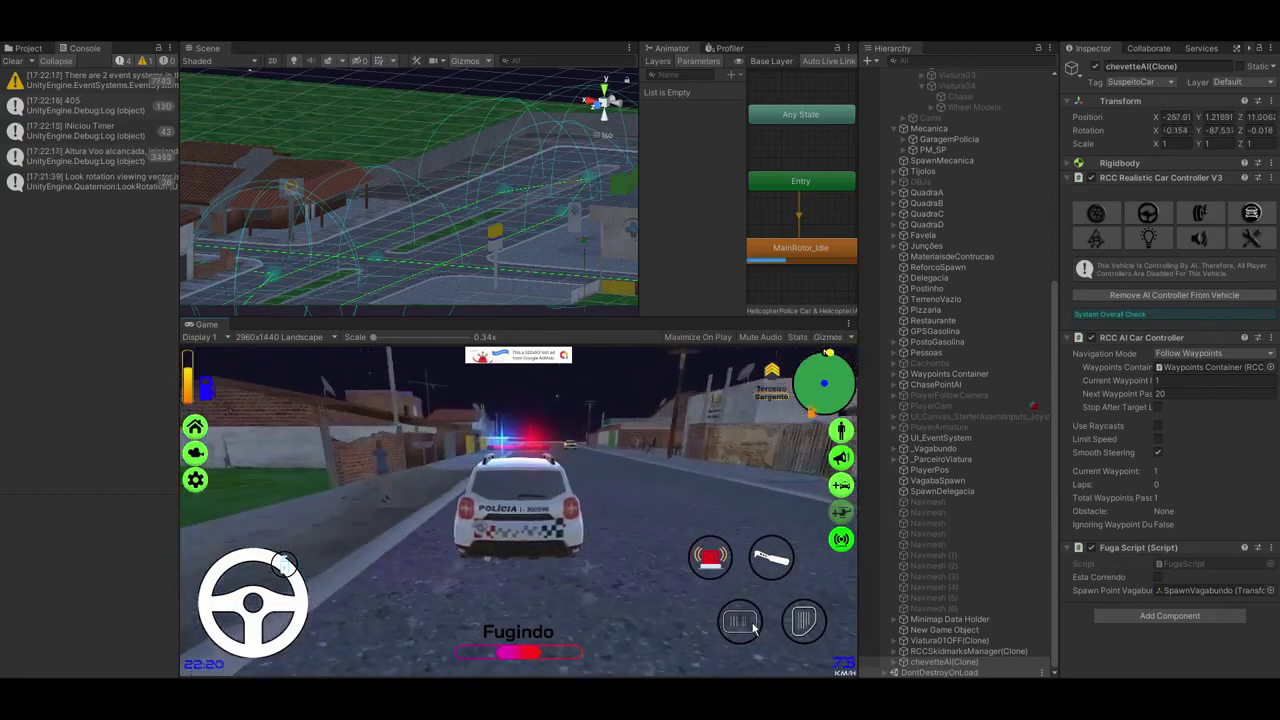
left_click_drag(633, 508, 699, 489)
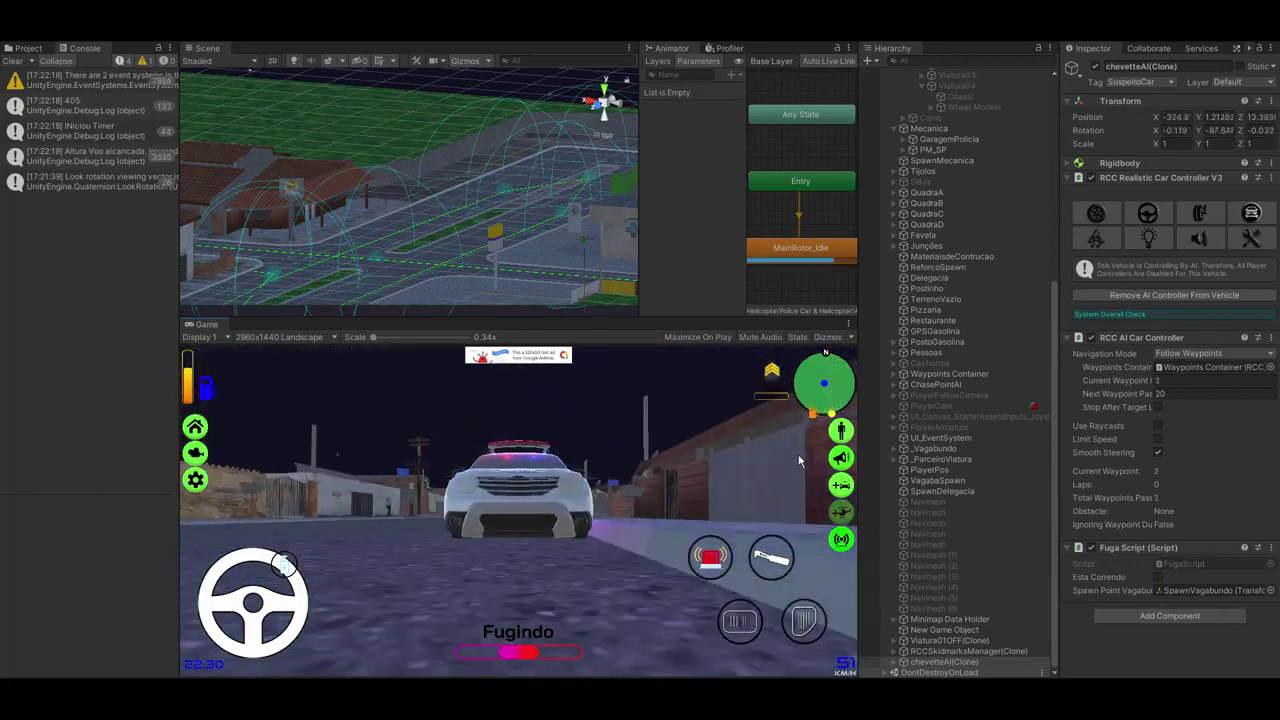